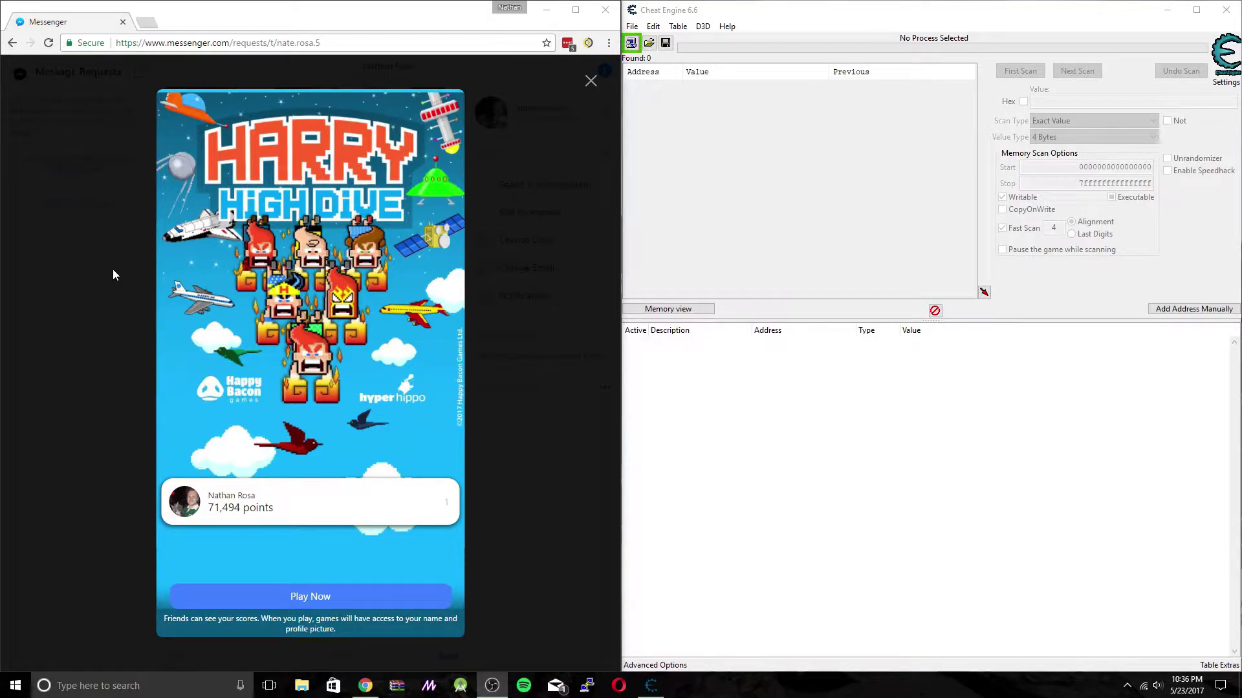
# Step: Look up the Messenger tab's process ID (1892) in Chrome's Task Manager, then close it
pyautogui.rightClick(288, 24)
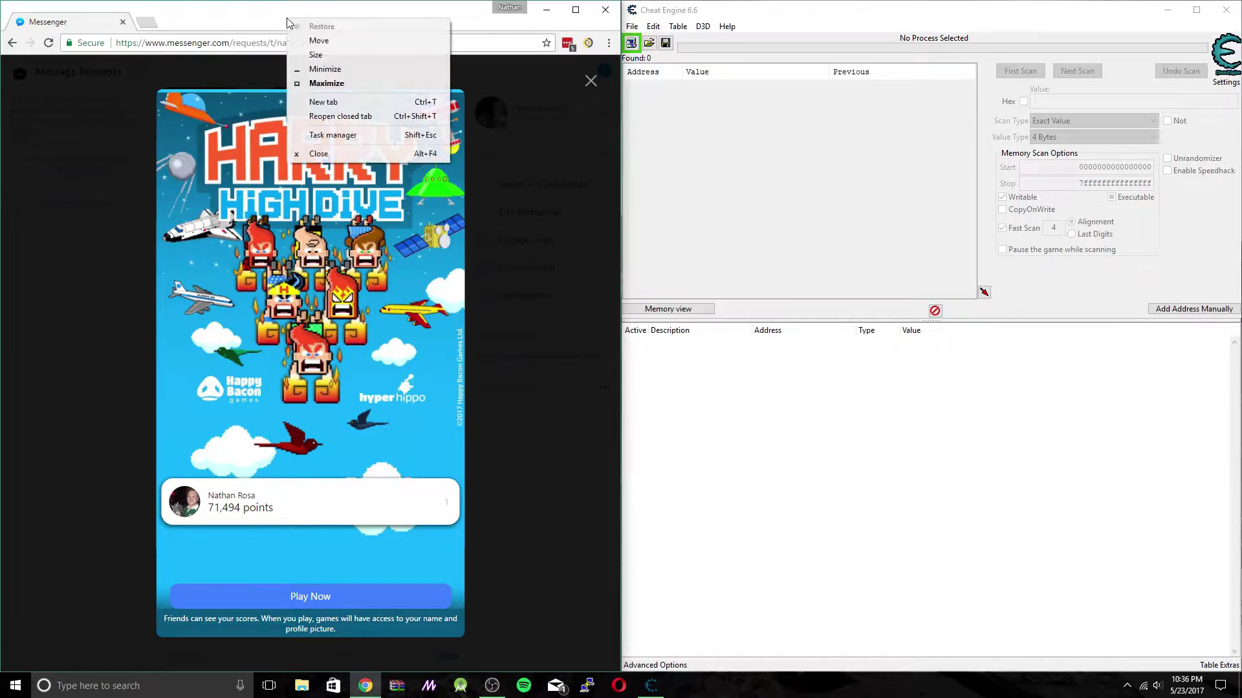
pyautogui.click(318, 137)
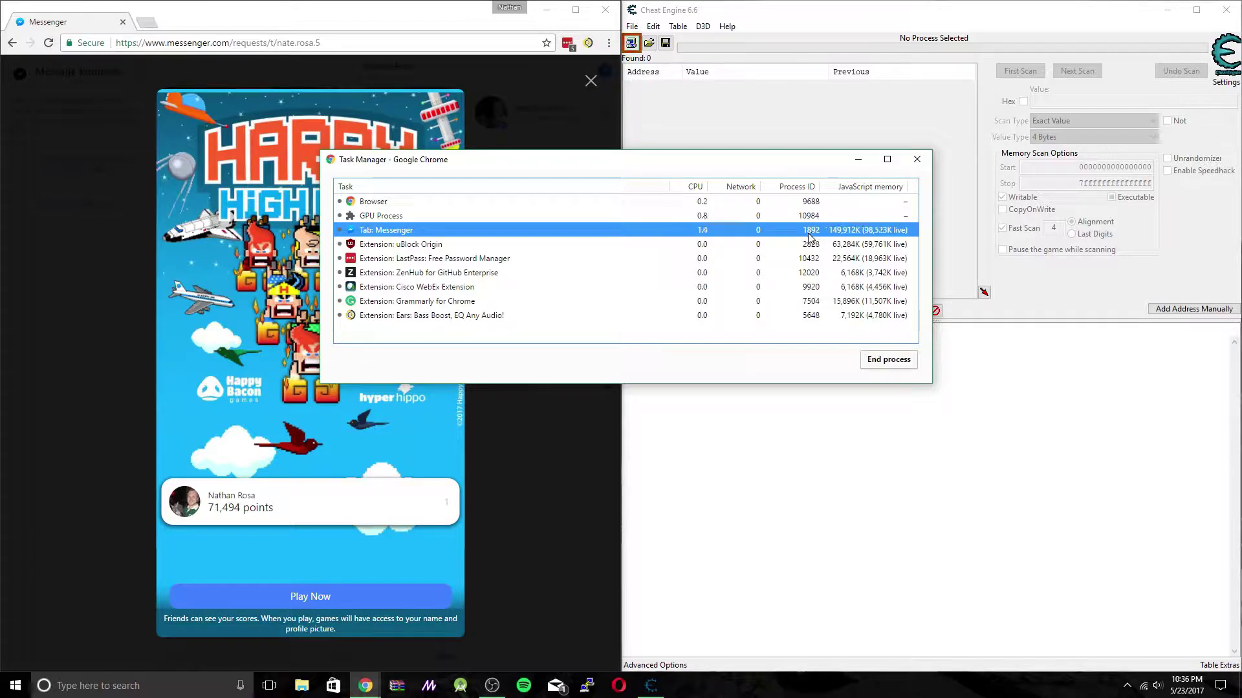
pyautogui.click(917, 159)
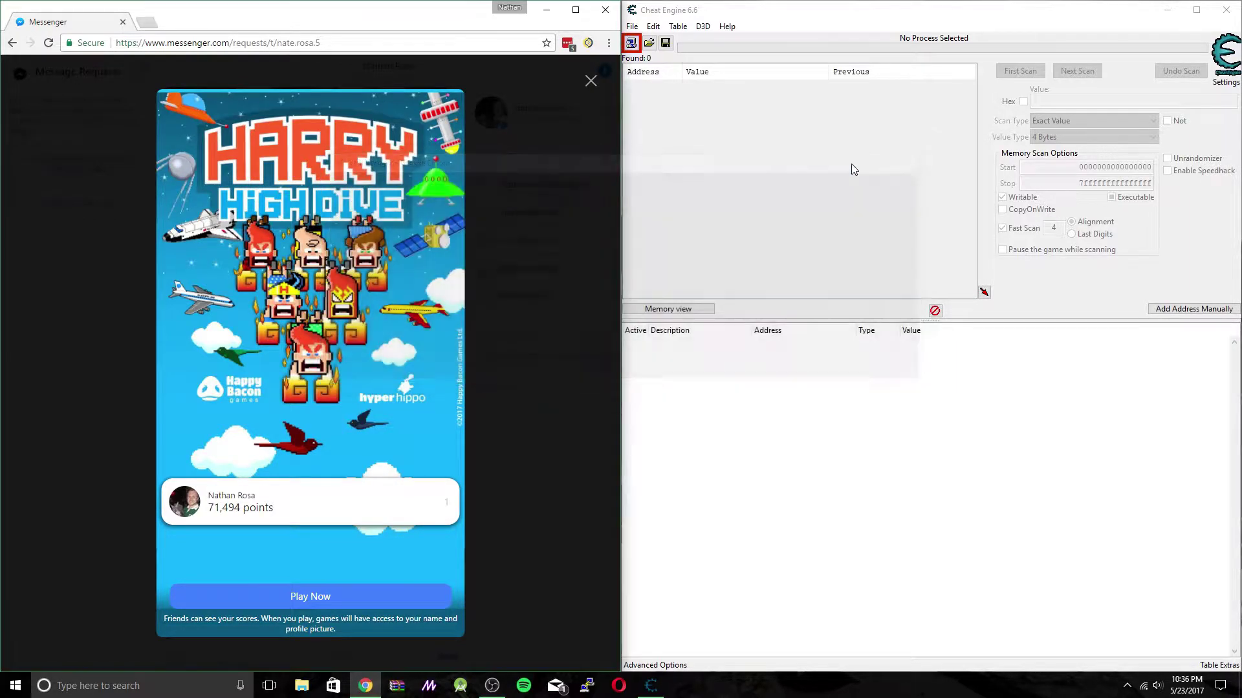
# Step: In a new tab, search '1892 to hex' and select the result 0x764
pyautogui.click(145, 23)
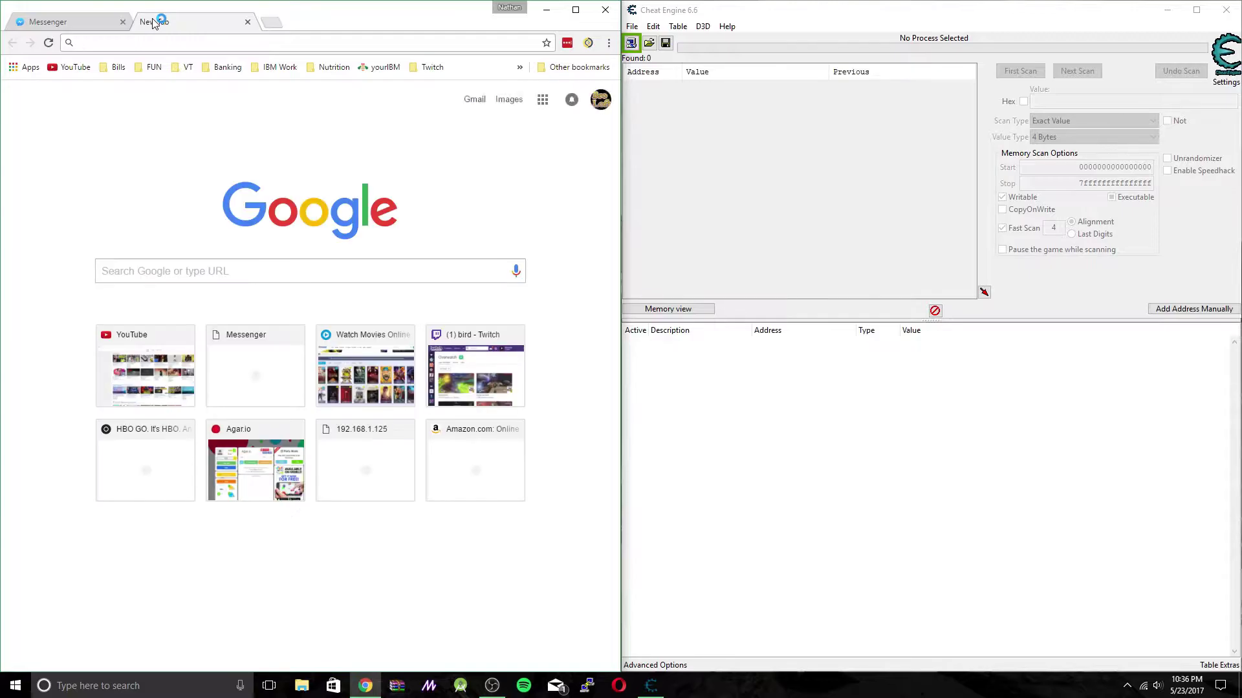
pyautogui.write('1892')
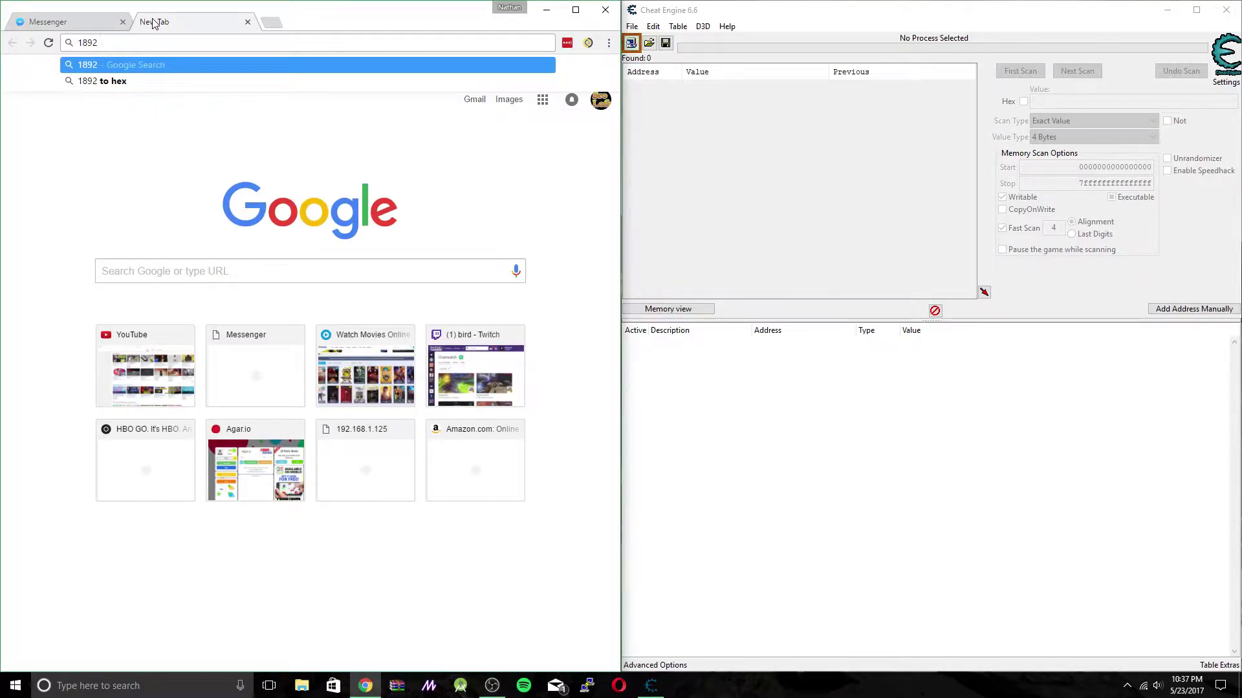
pyautogui.write(' to')
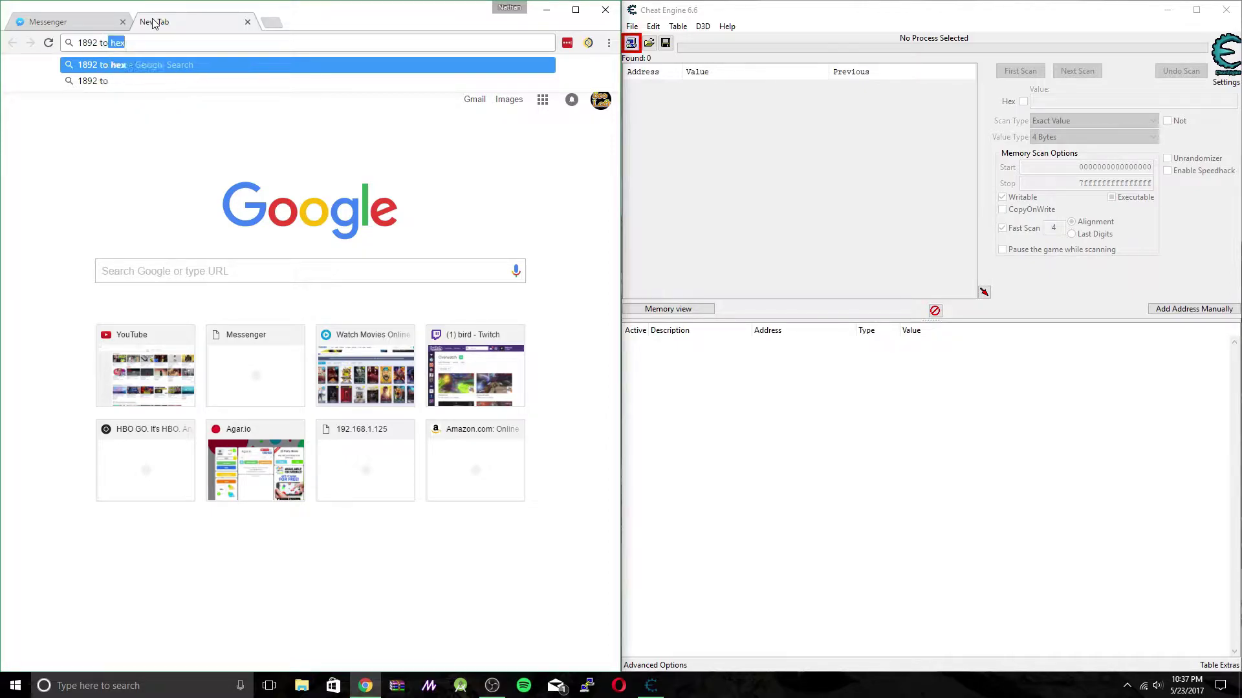
pyautogui.write(' he')
pyautogui.press('Return')
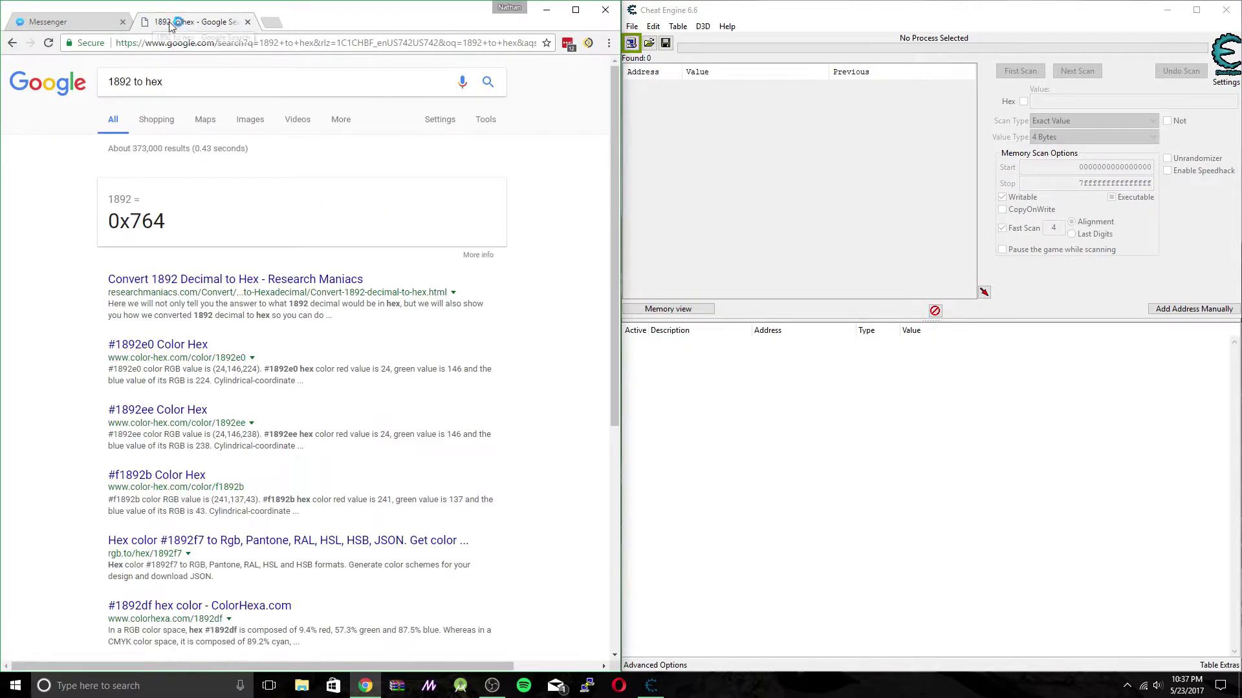
pyautogui.moveTo(112, 220); pyautogui.dragTo(173, 216)
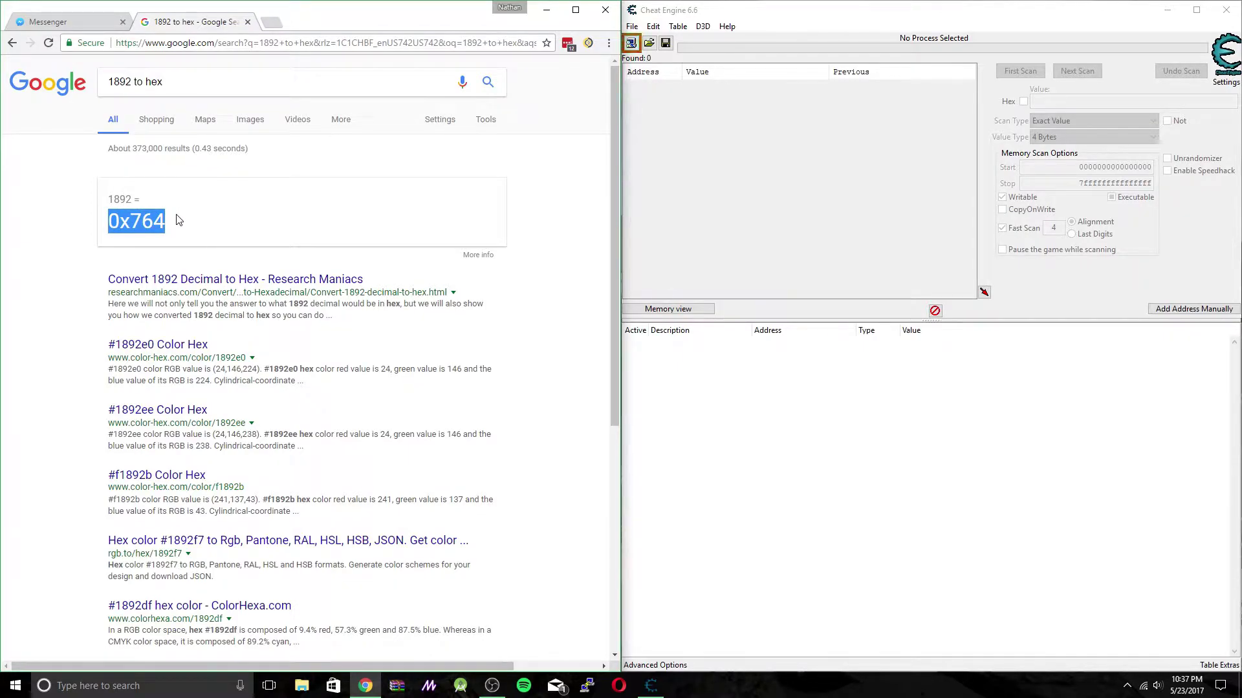
# Step: Attach Cheat Engine to 00000764-chrome.exe, decline loading chrome.ct, and return to the Messenger tab
pyautogui.click(632, 44)
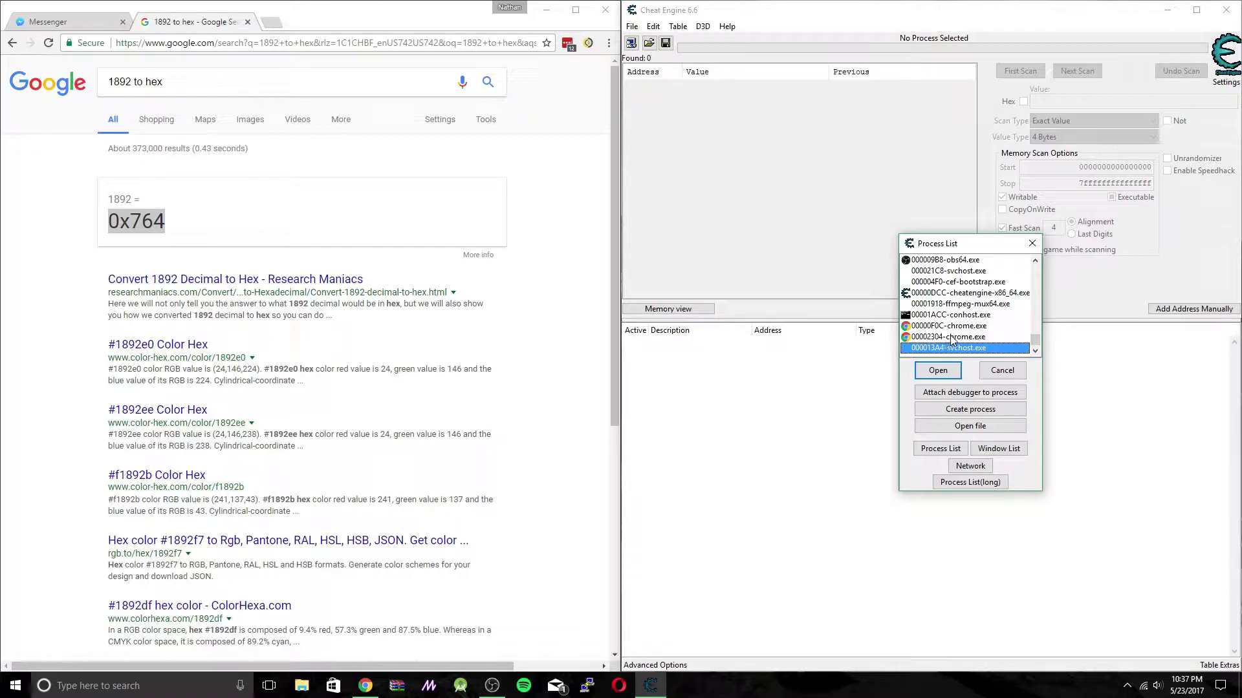
pyautogui.scroll(2, 951, 341)
pyautogui.click(944, 294)
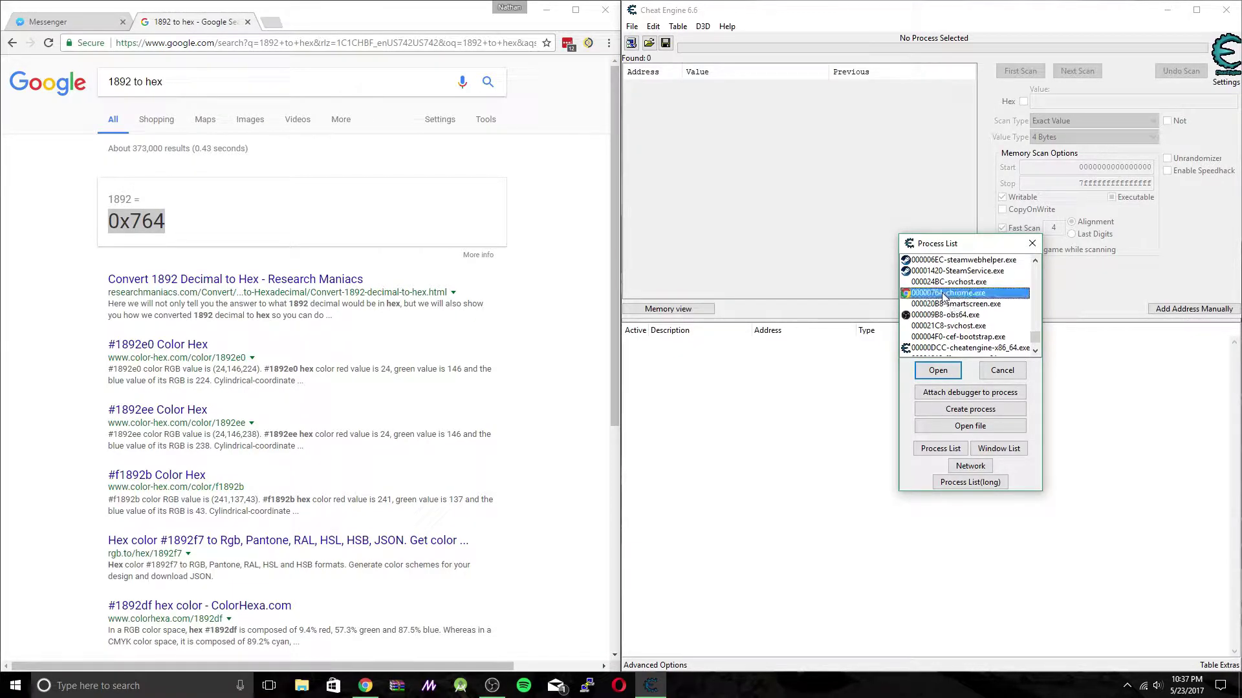
pyautogui.click(938, 371)
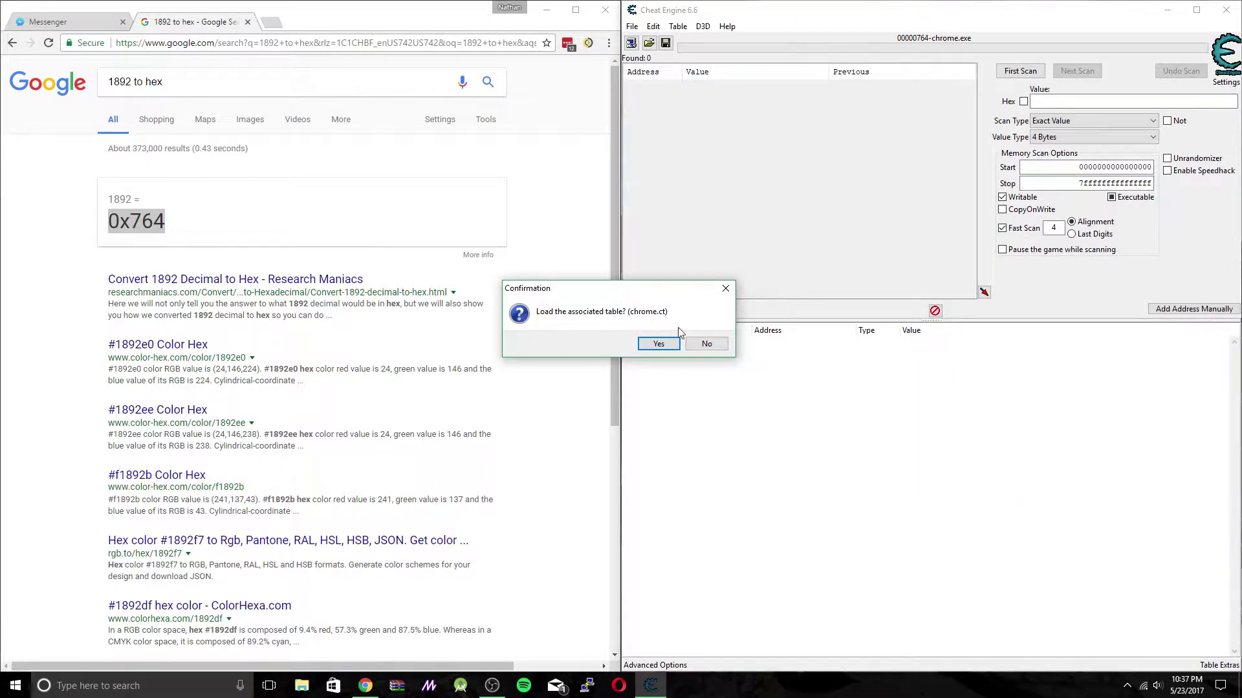
pyautogui.click(709, 347)
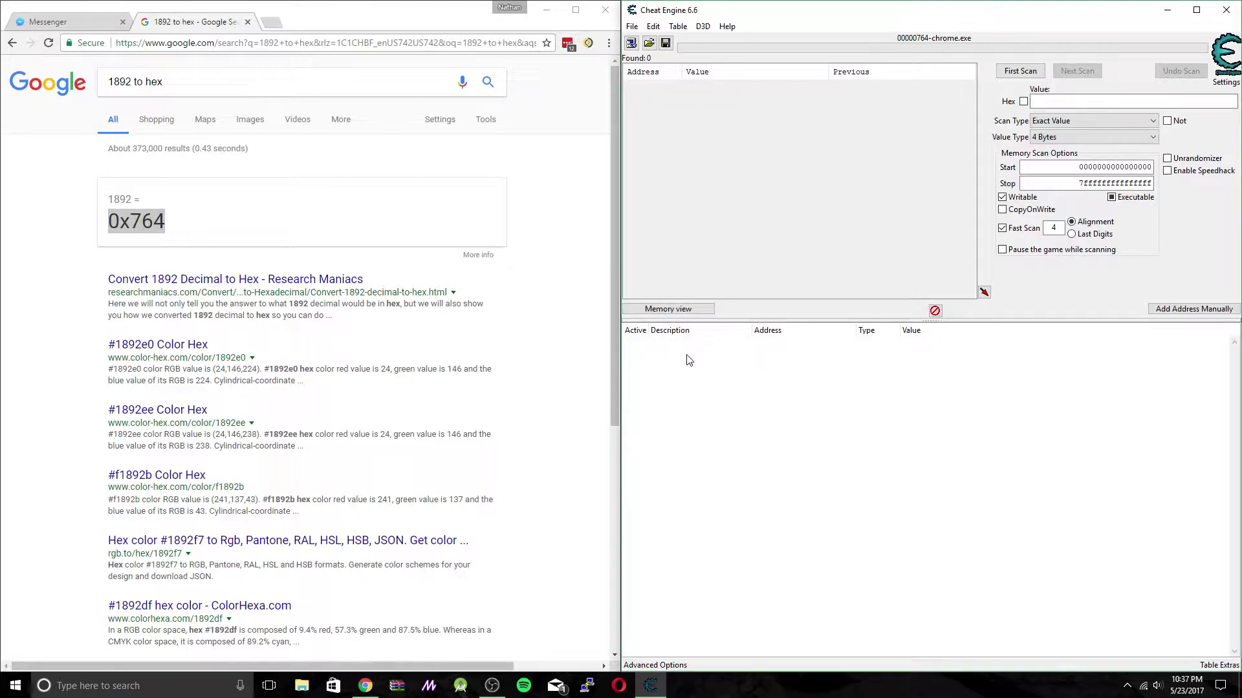
pyautogui.click(45, 25)
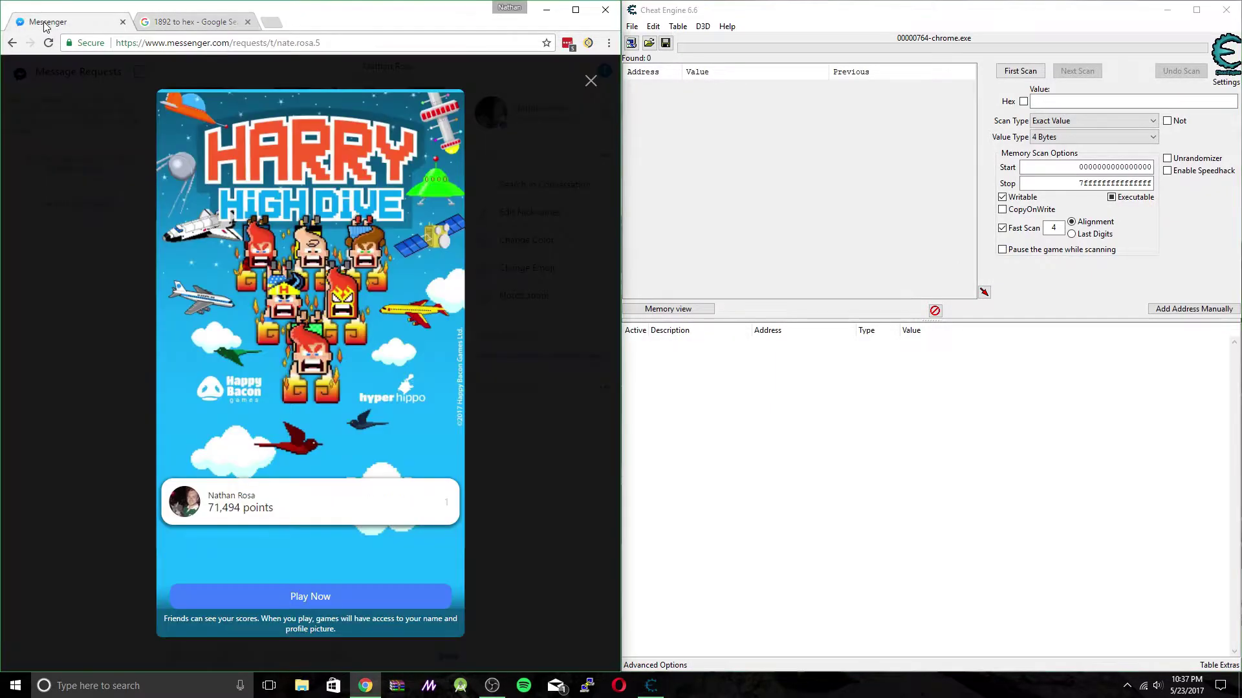
# Step: Start Harry High Dive, set scan value 0 with value type All, and begin a climb
pyautogui.click(338, 602)
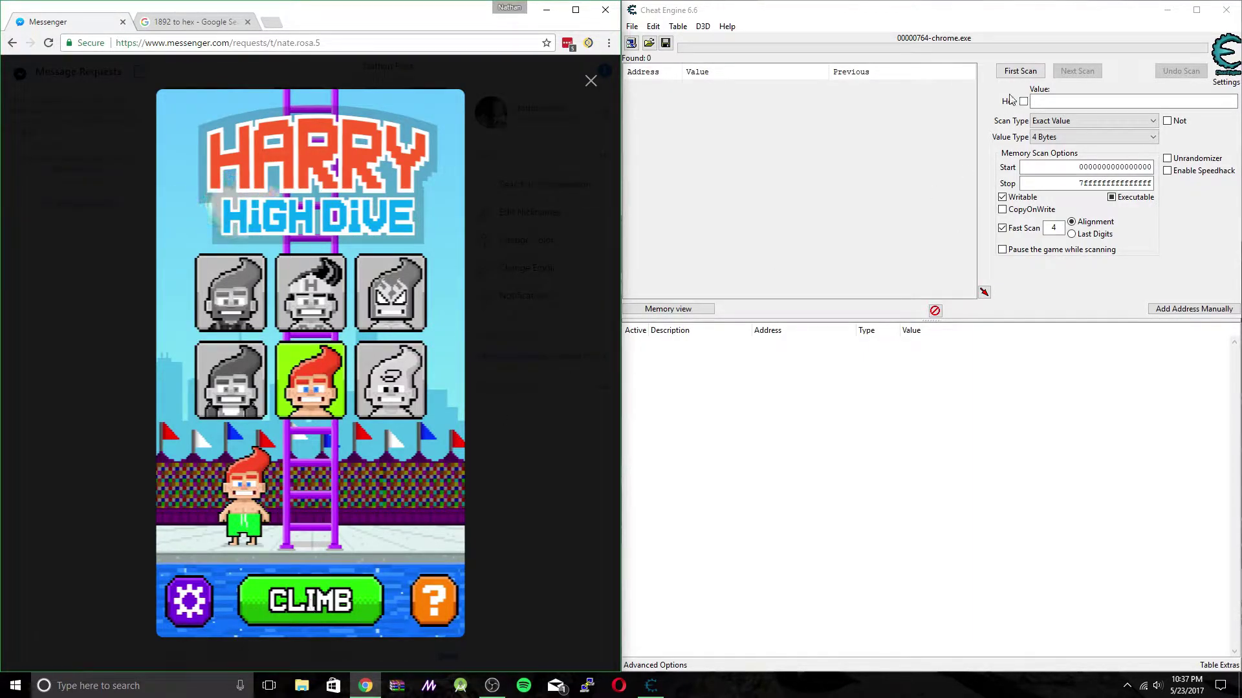
pyautogui.click(1054, 103)
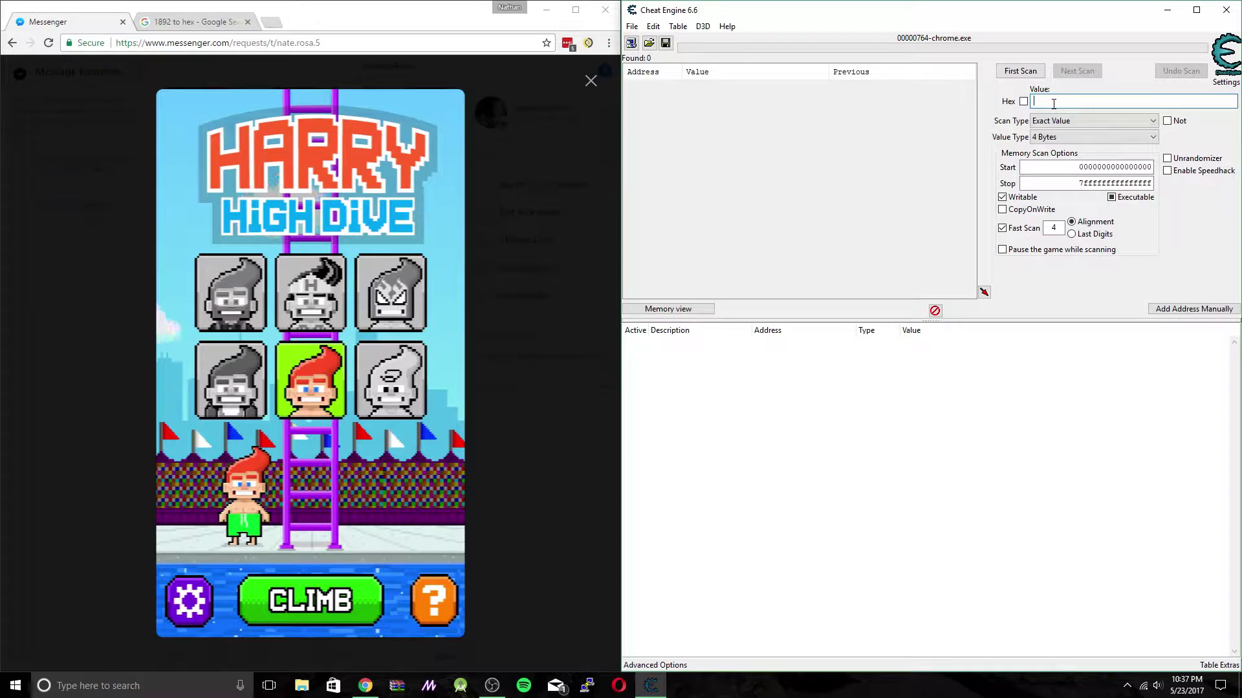
pyautogui.write('0')
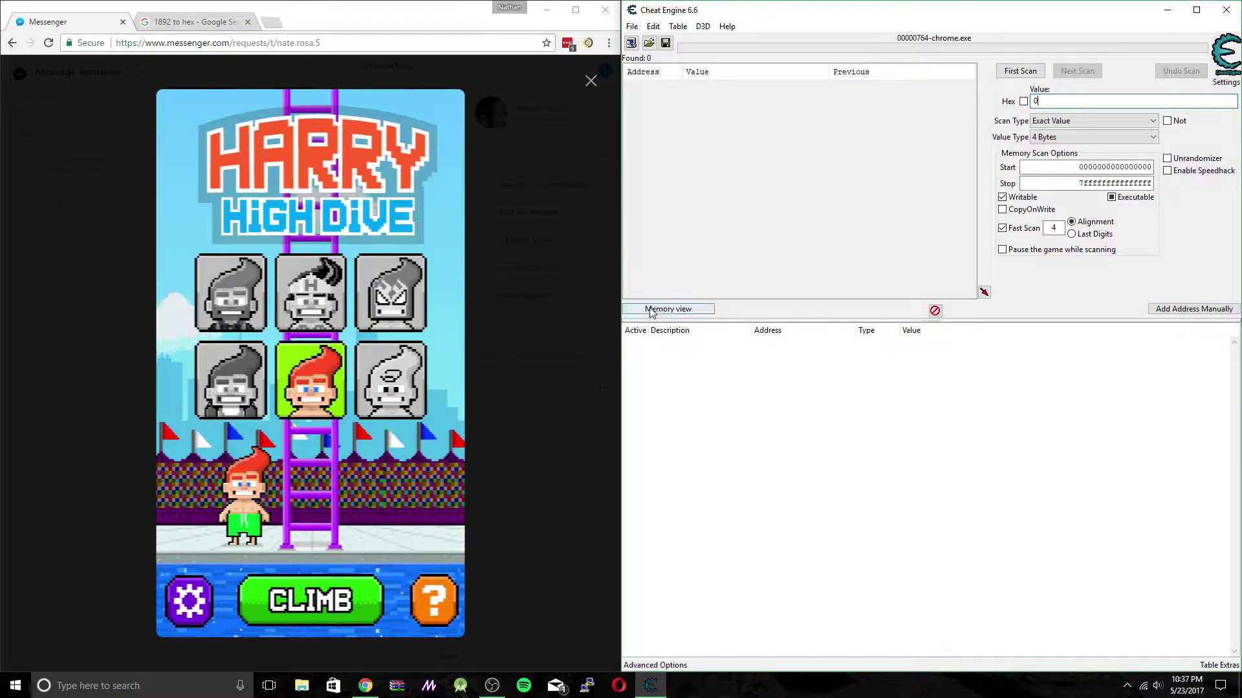
pyautogui.click(1041, 137)
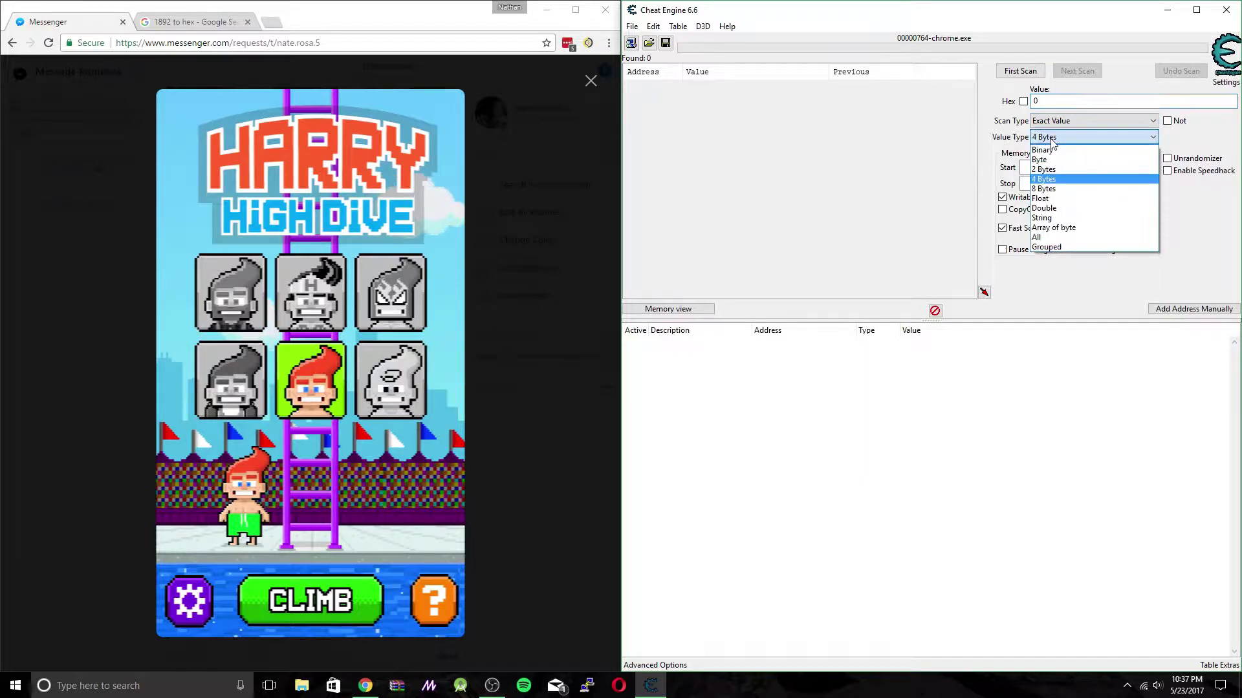
pyautogui.click(1053, 238)
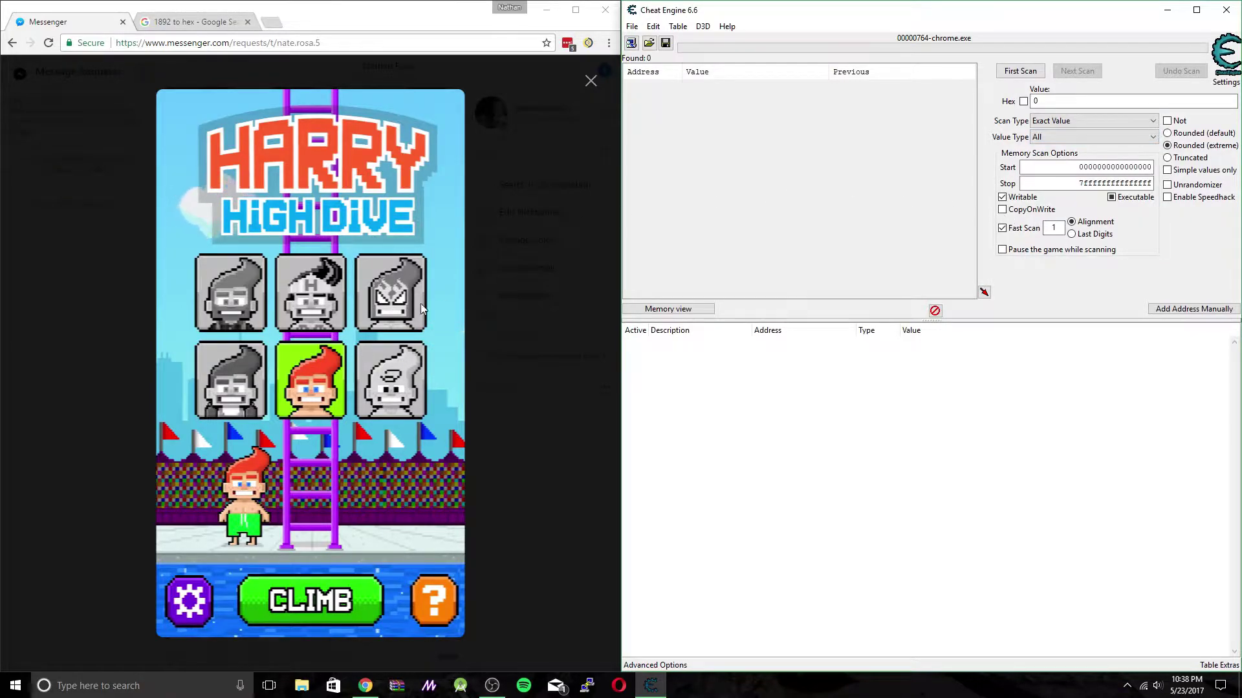
pyautogui.click(317, 610)
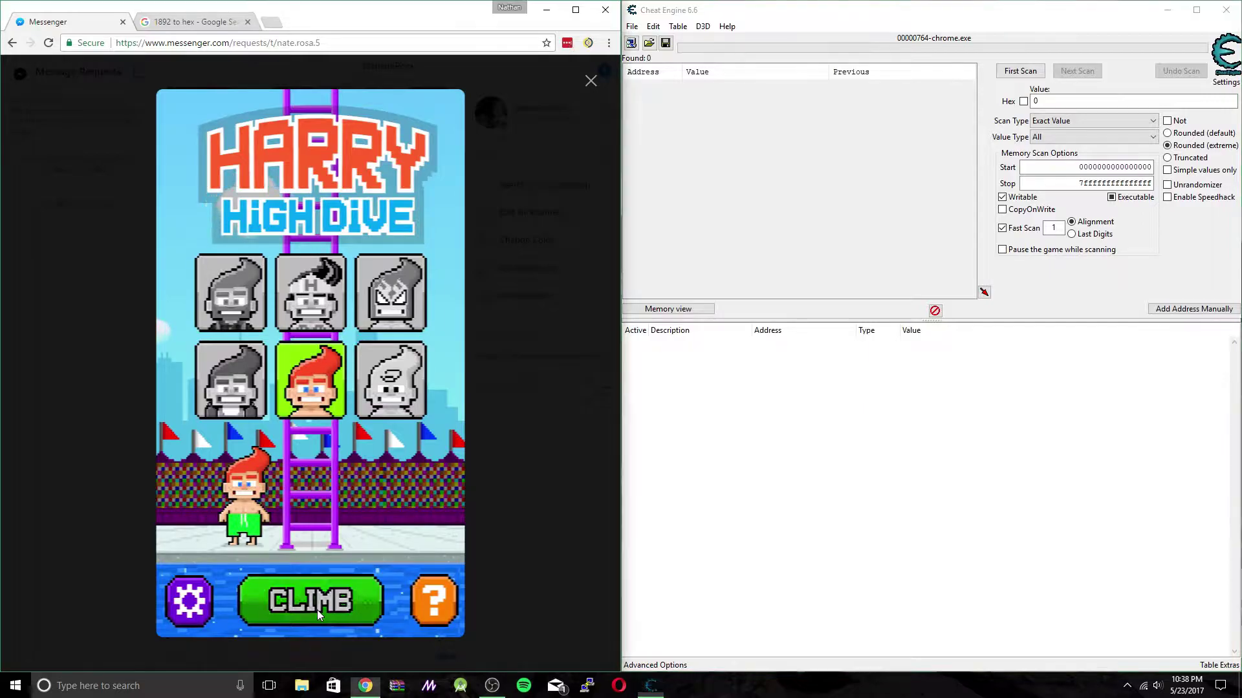
# Step: Run a first scan for 0, then narrow results to addresses holding 600
pyautogui.click(1034, 75)
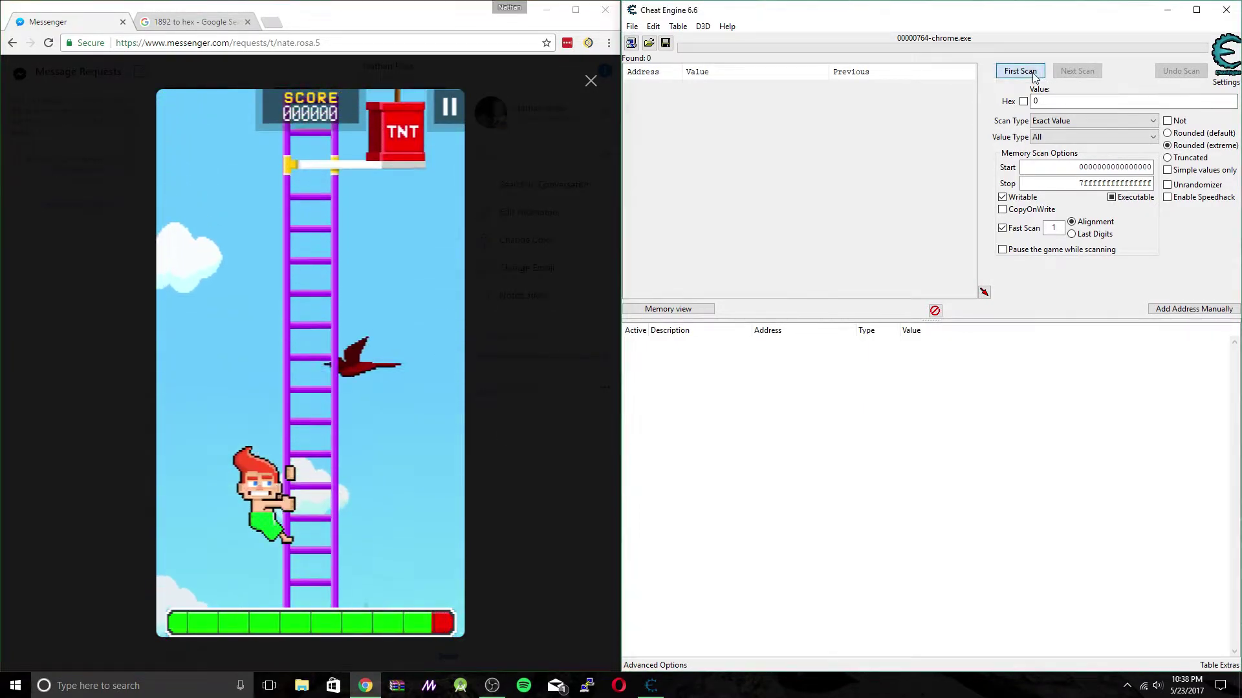
pyautogui.click(1033, 73)
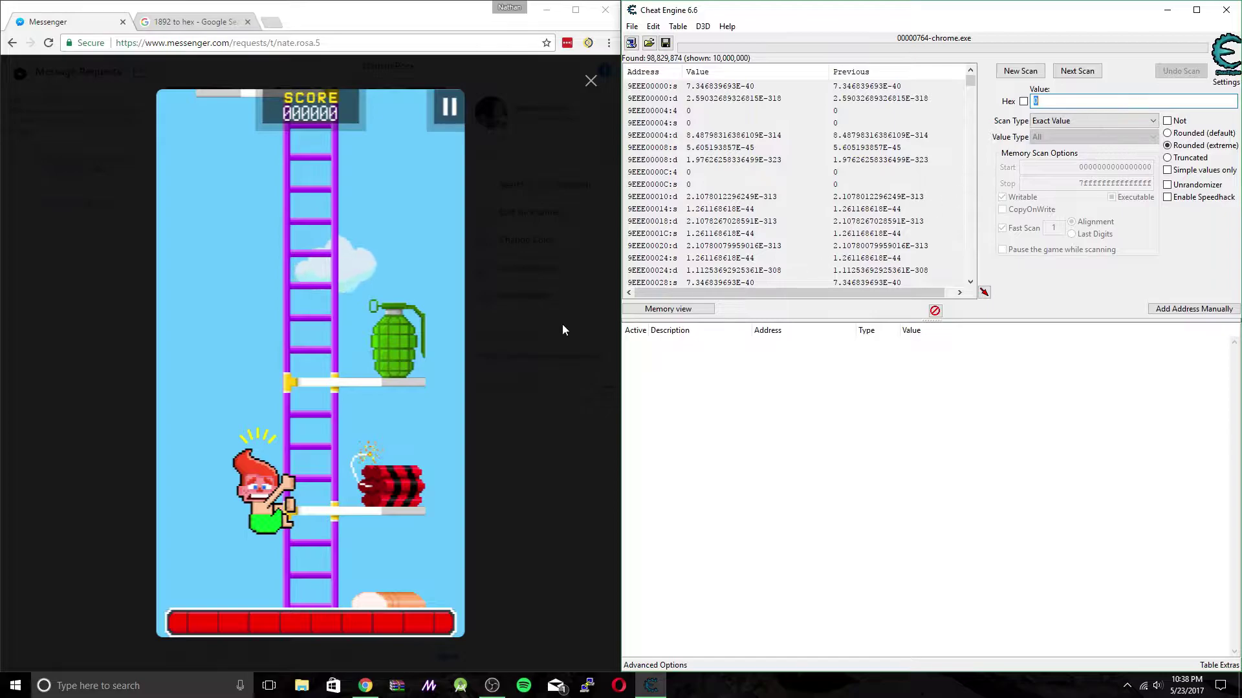
pyautogui.click(498, 313)
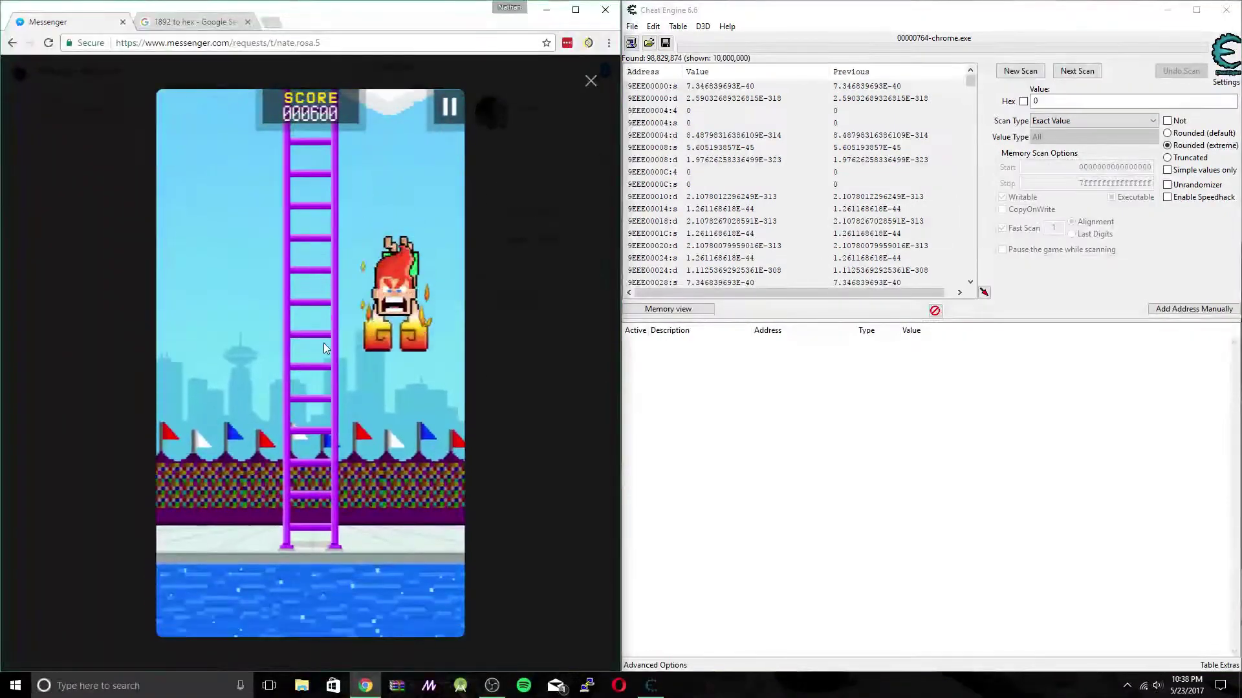
pyautogui.click(1013, 107)
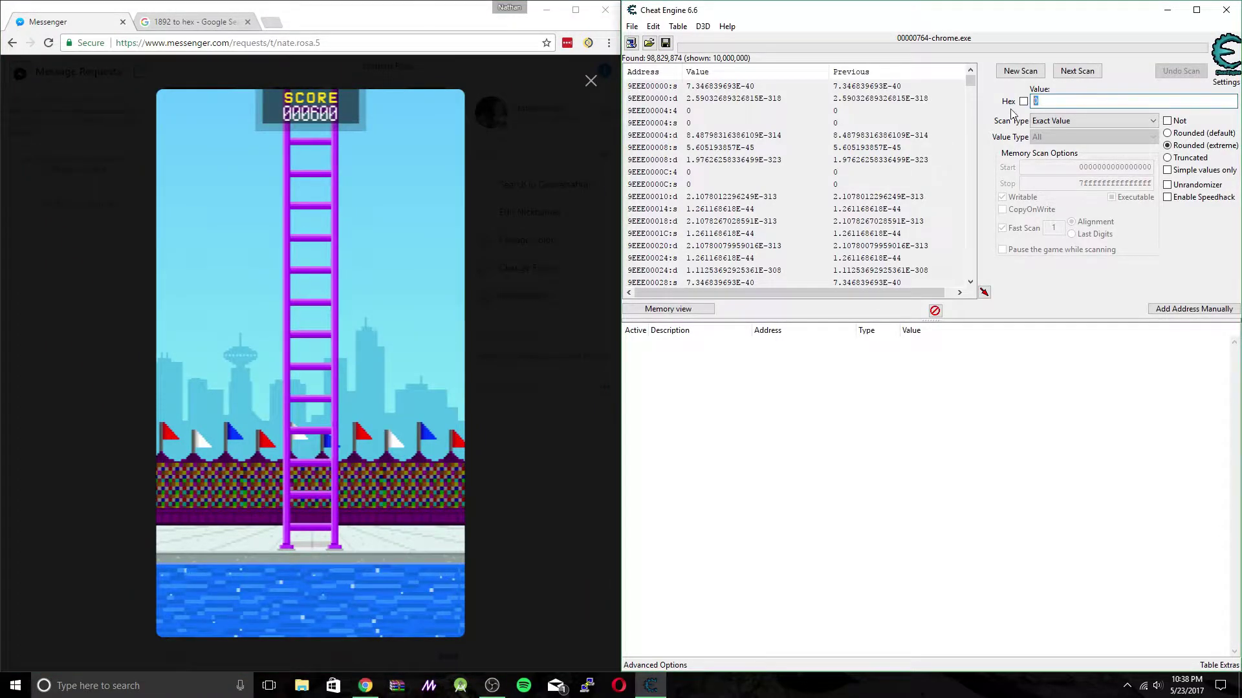
pyautogui.write('600')
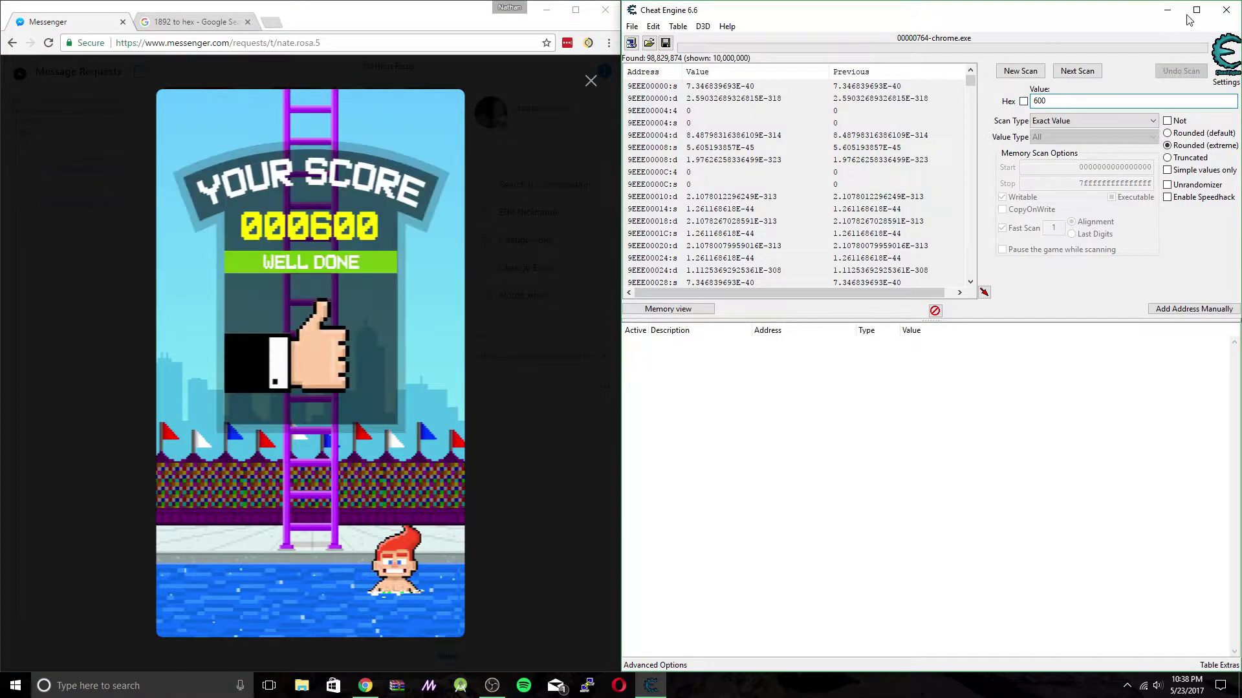
pyautogui.click(1064, 72)
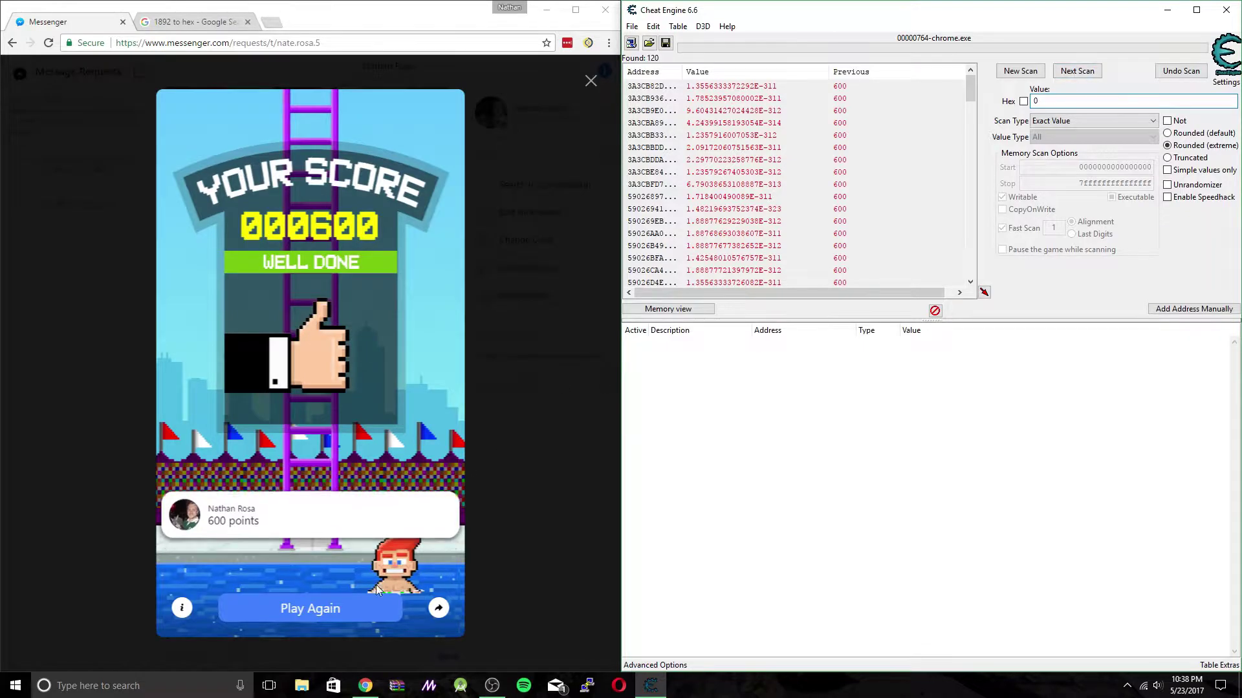
# Step: Play another climb and rescan to narrow the score addresses further
pyautogui.click(350, 609)
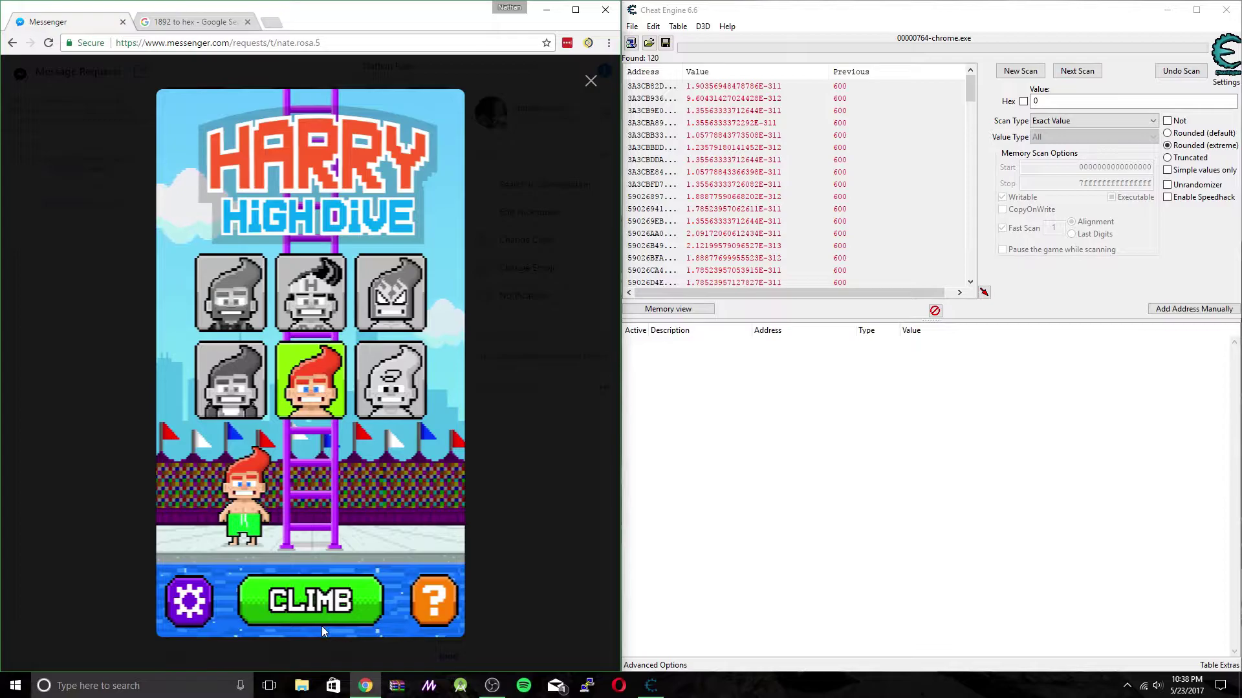
pyautogui.click(317, 607)
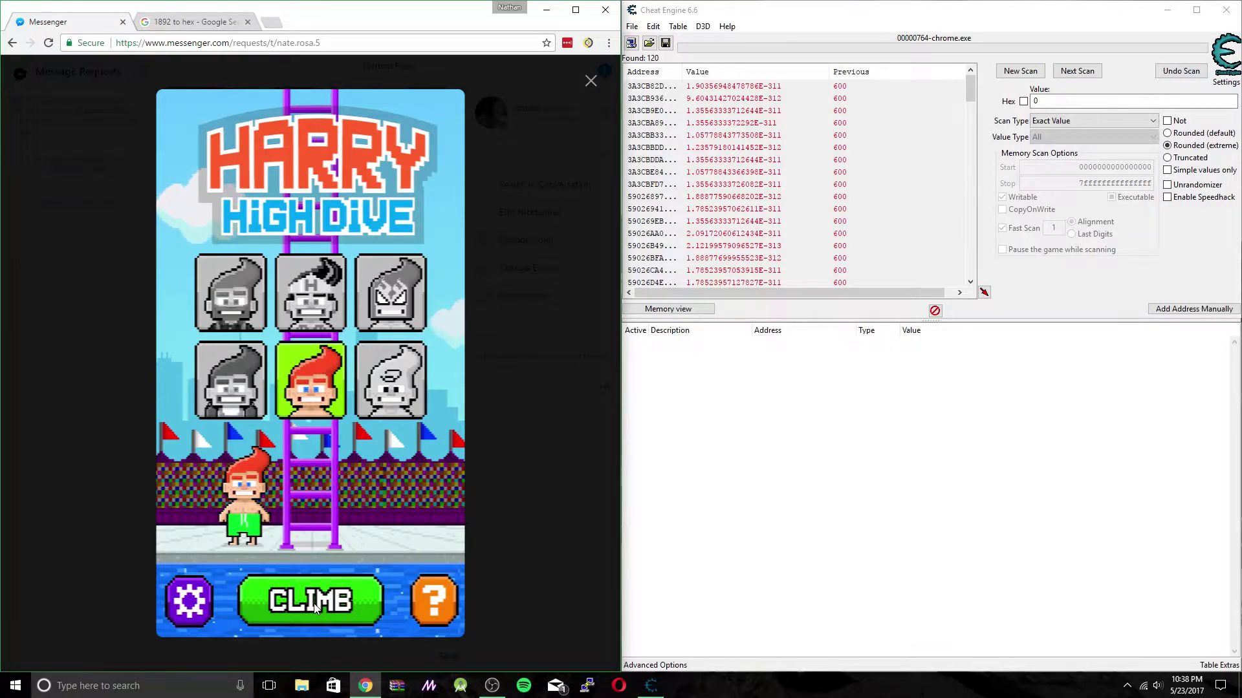
pyautogui.click(1070, 72)
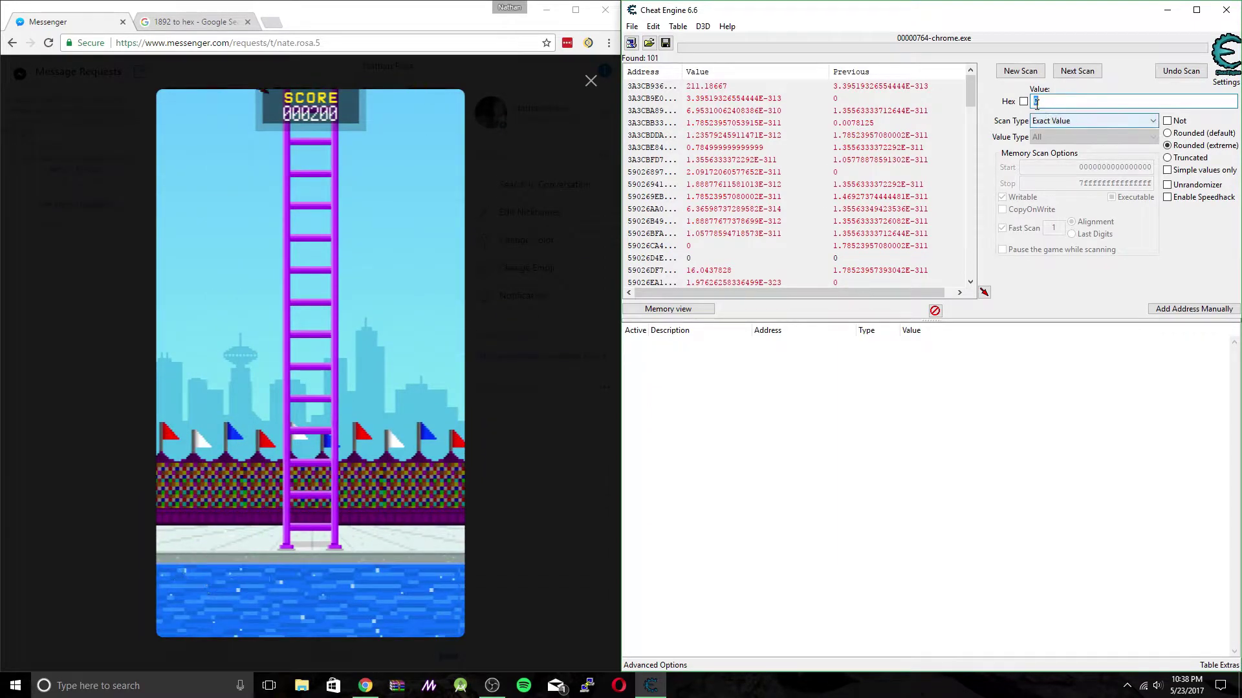
pyautogui.moveTo(971, 97)
pyautogui.mouseDown()
pyautogui.moveTo(973, 278)
pyautogui.moveTo(958, 86)
pyautogui.mouseUp()
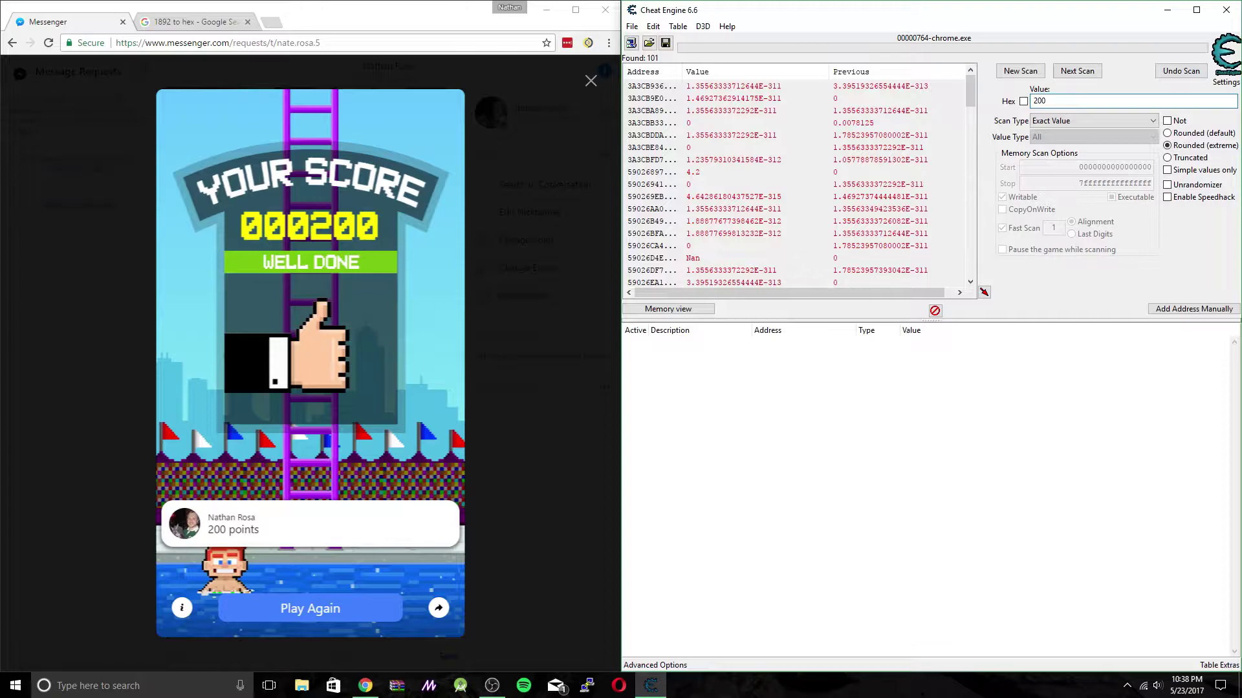
# Step: Narrow to the single address holding 200, add it to the table, and name it Score
pyautogui.click(1076, 71)
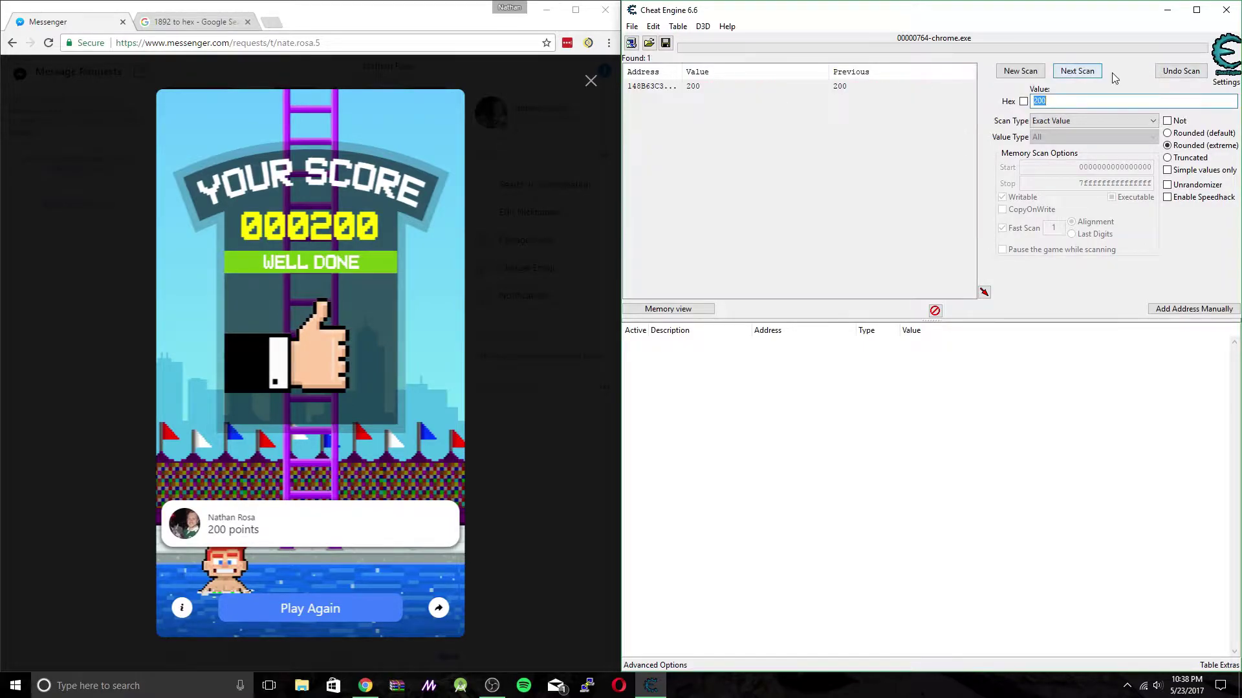
pyautogui.click(693, 86)
pyautogui.doubleClick(693, 86)
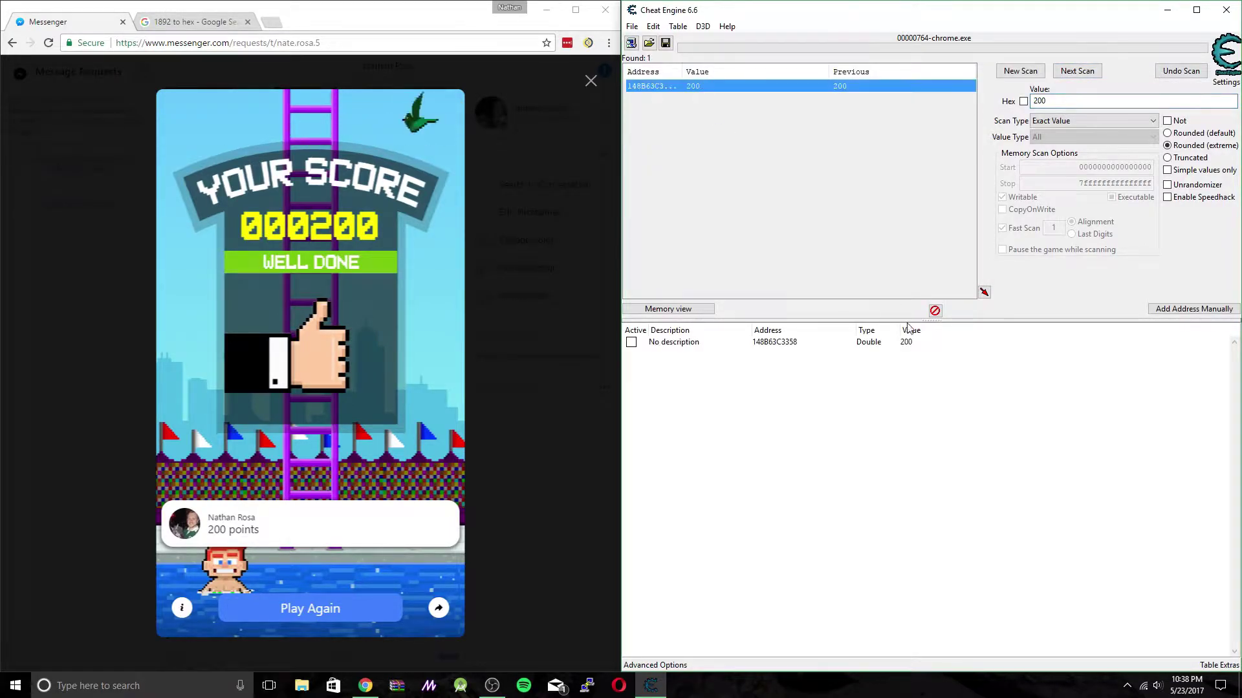
pyautogui.doubleClick(695, 343)
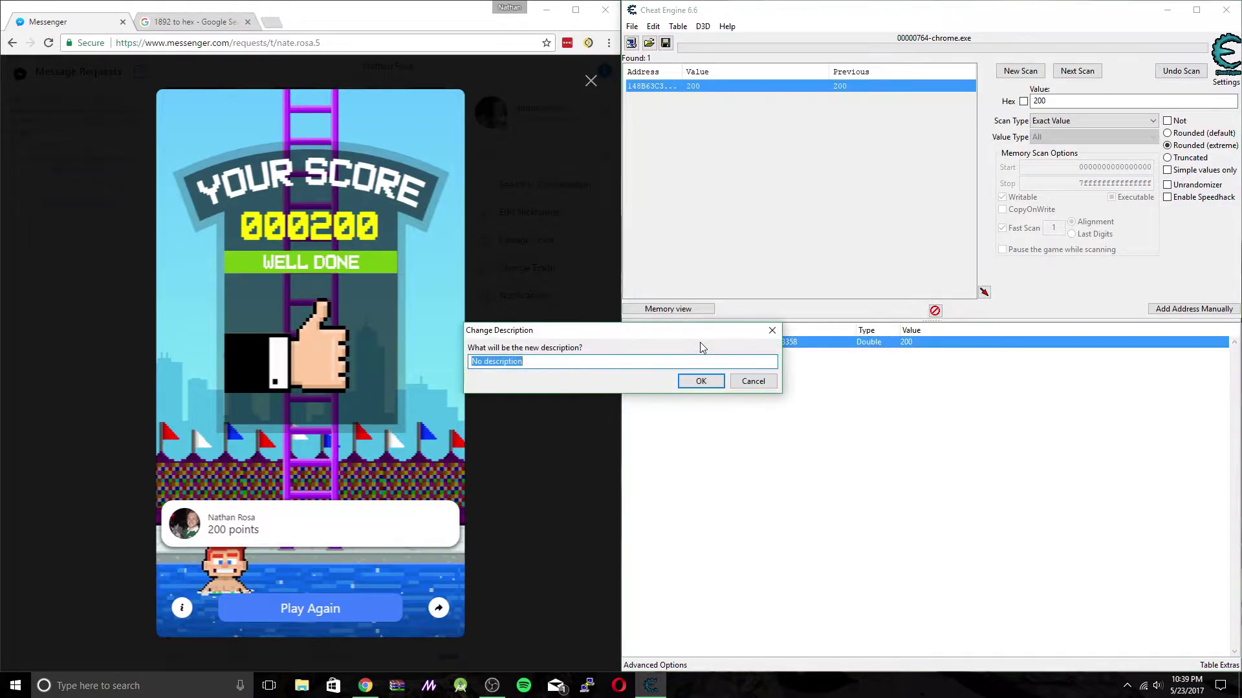
pyautogui.write('He')
pyautogui.click(701, 381)
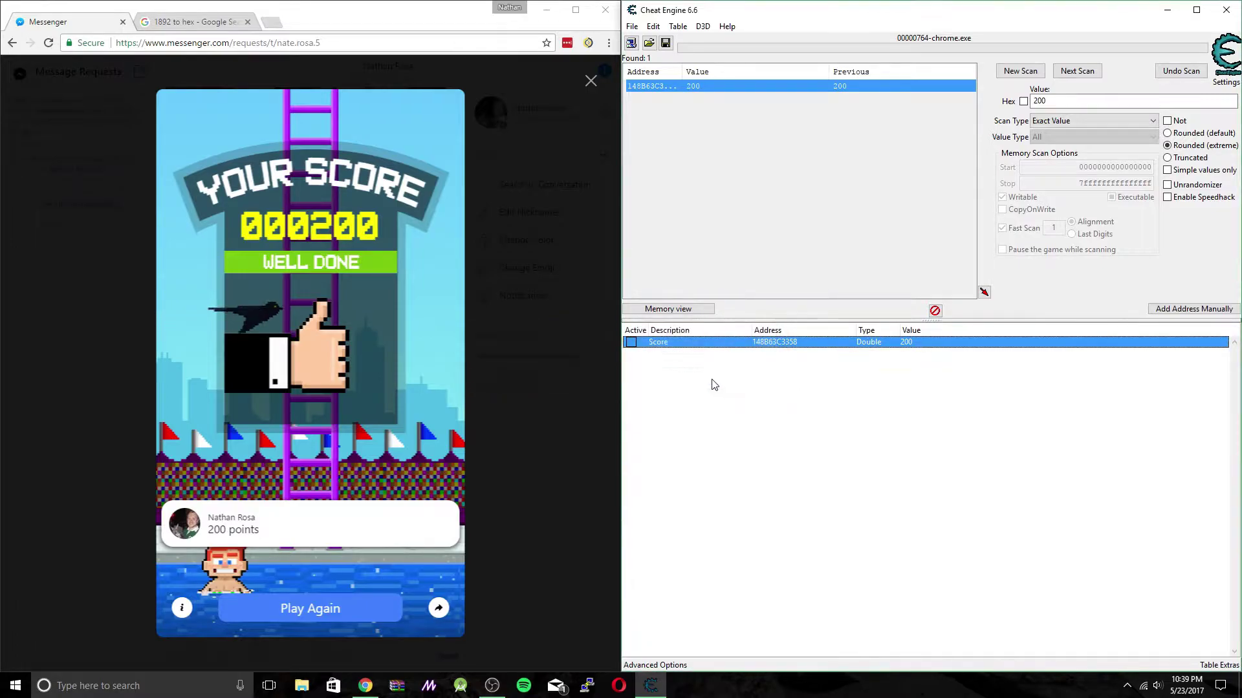
# Step: Set the Score entry's value to 100000 and start a new climb
pyautogui.click(323, 613)
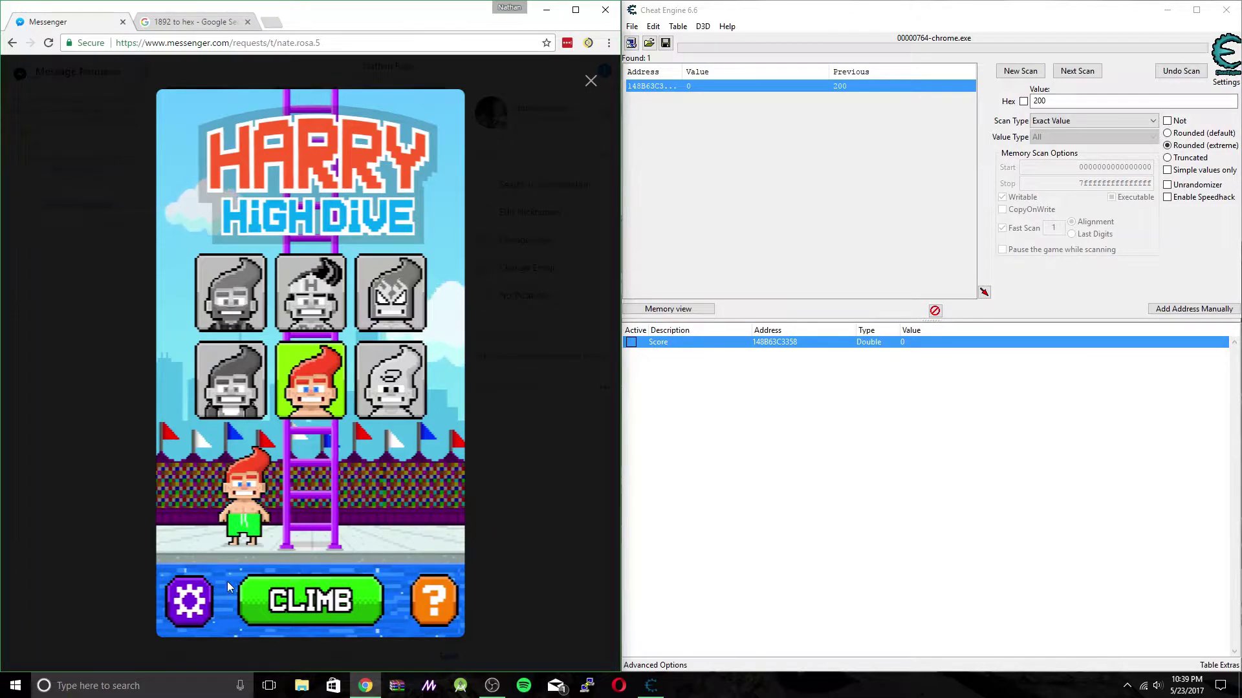
pyautogui.doubleClick(905, 344)
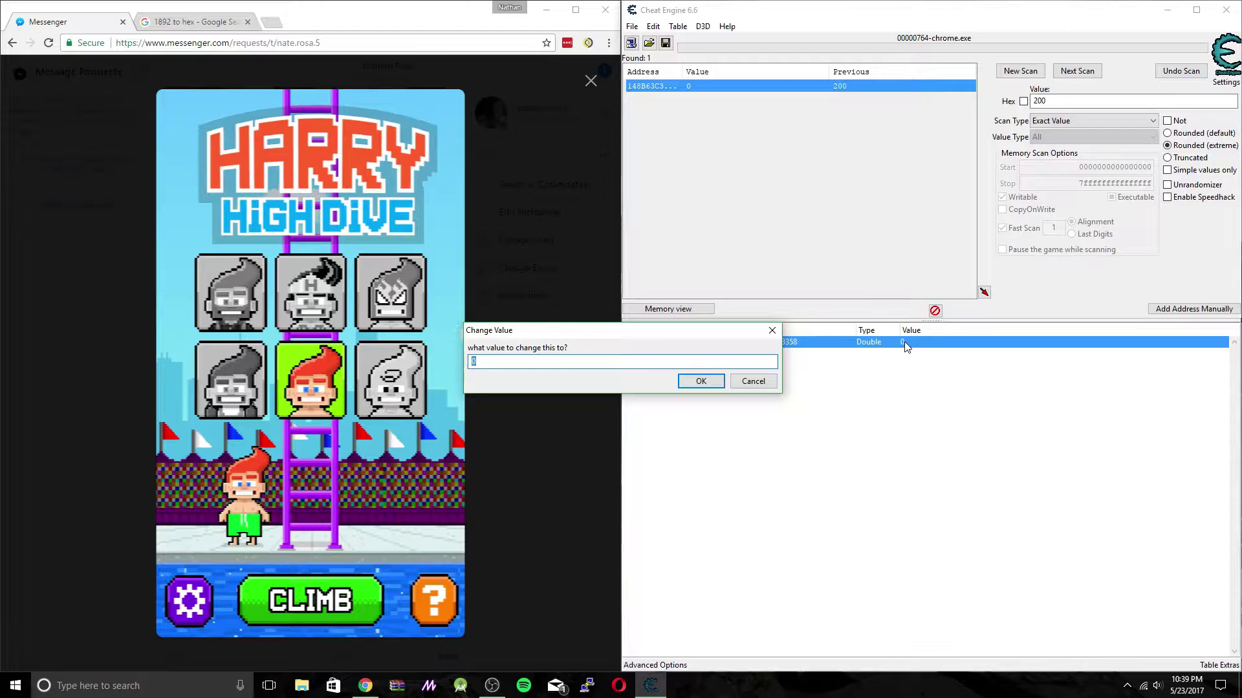
pyautogui.write('100000')
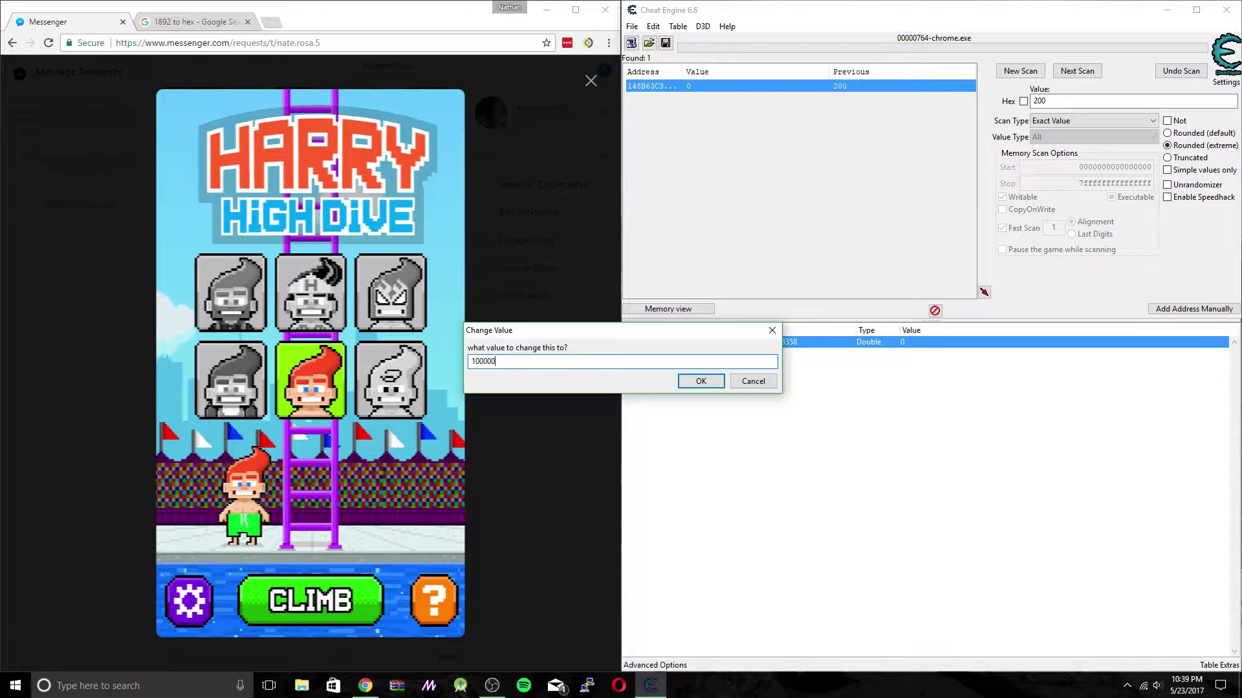
pyautogui.click(703, 382)
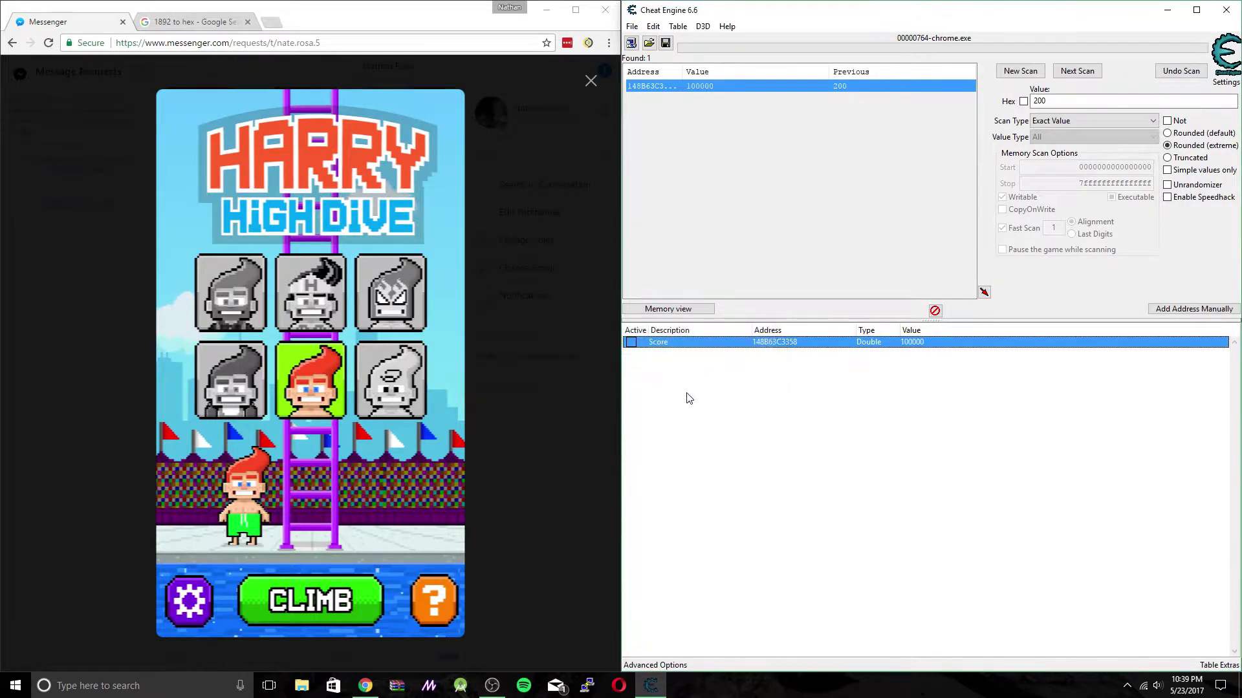
pyautogui.click(322, 602)
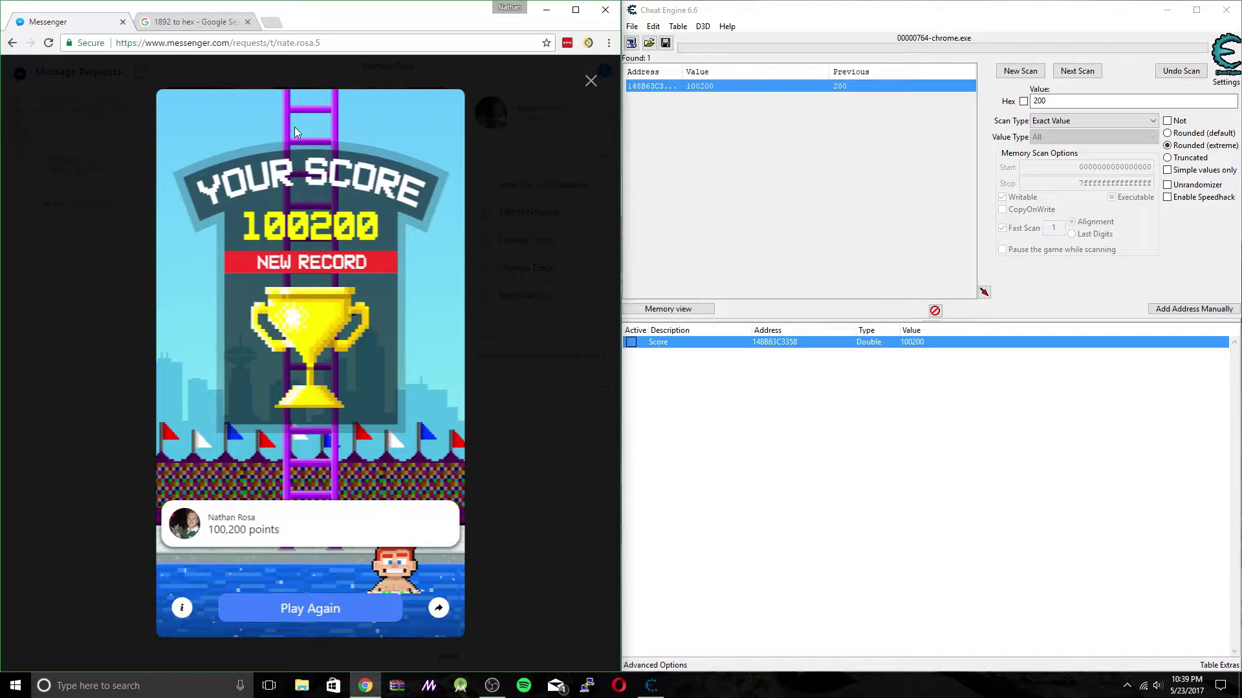
# Step: Bind Shift+P to 'Pause the selected process' in Settings > Hotkeys, replacing a mistyped J
pyautogui.click(309, 611)
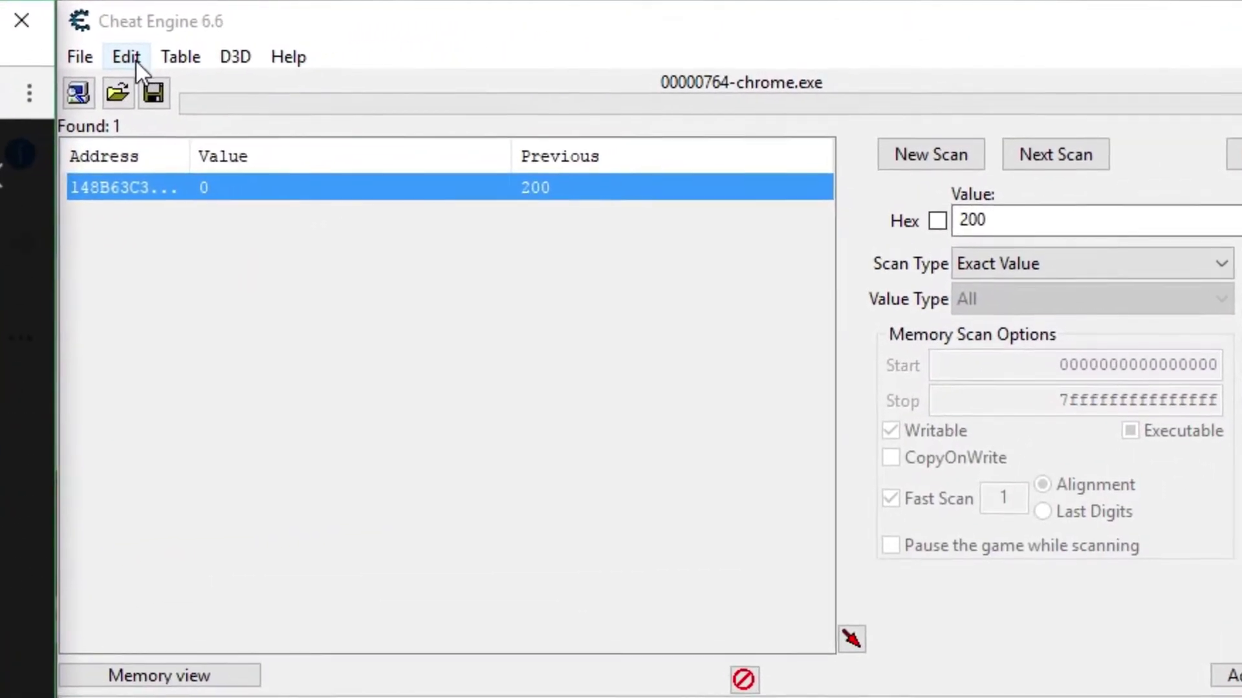
pyautogui.click(74, 64)
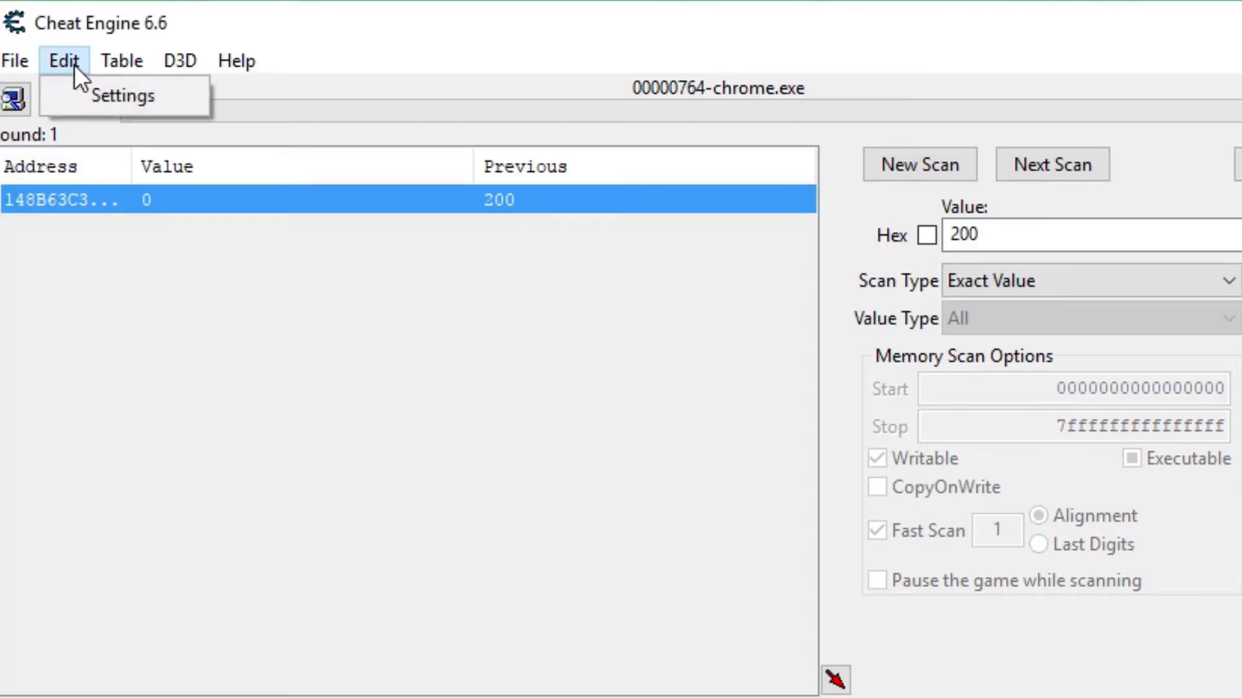
pyautogui.click(89, 97)
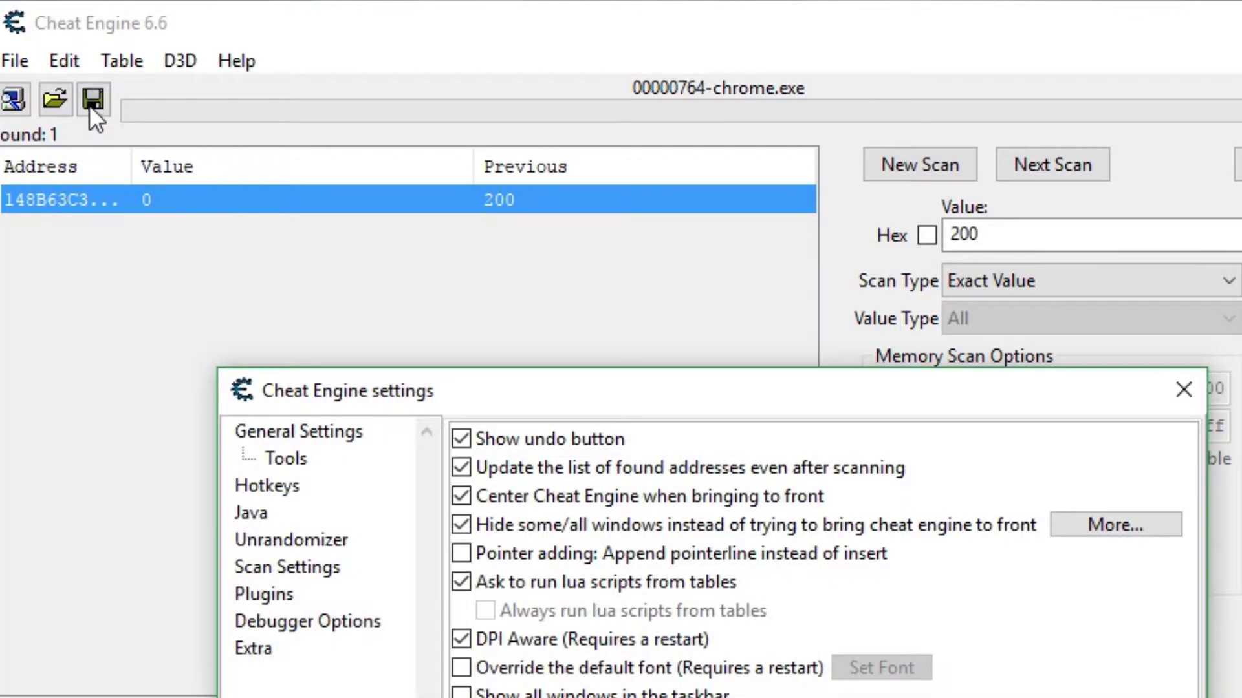
pyautogui.click(280, 487)
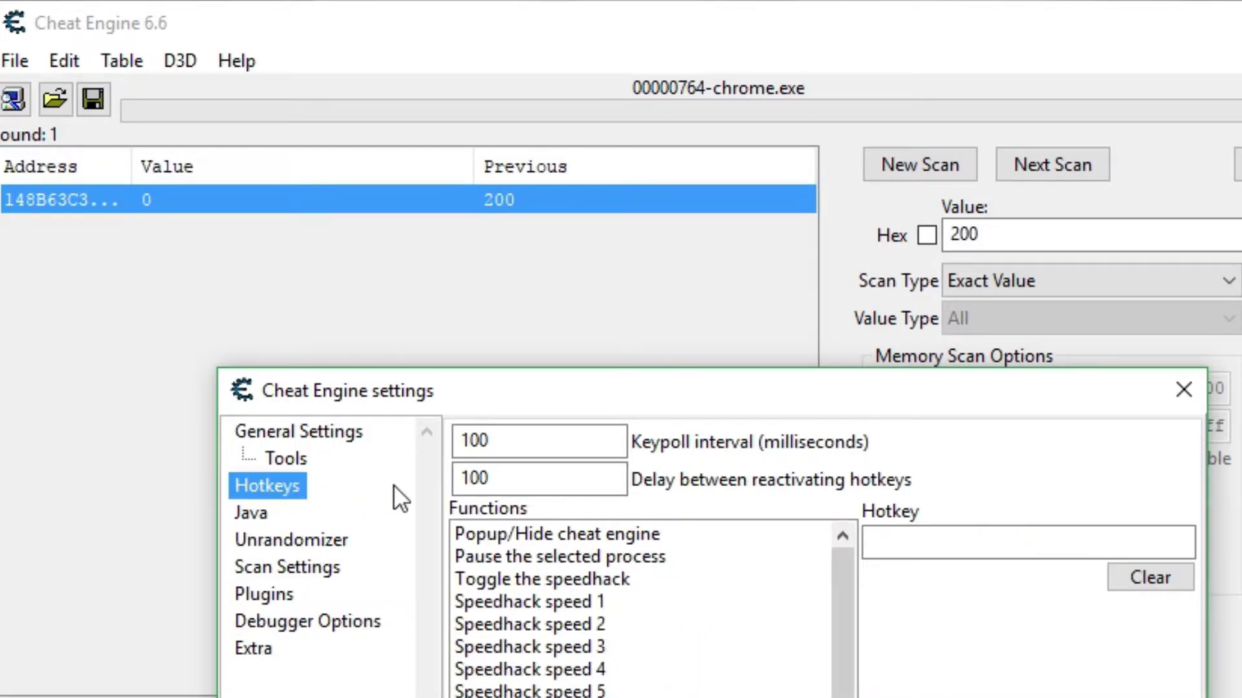
pyautogui.click(492, 562)
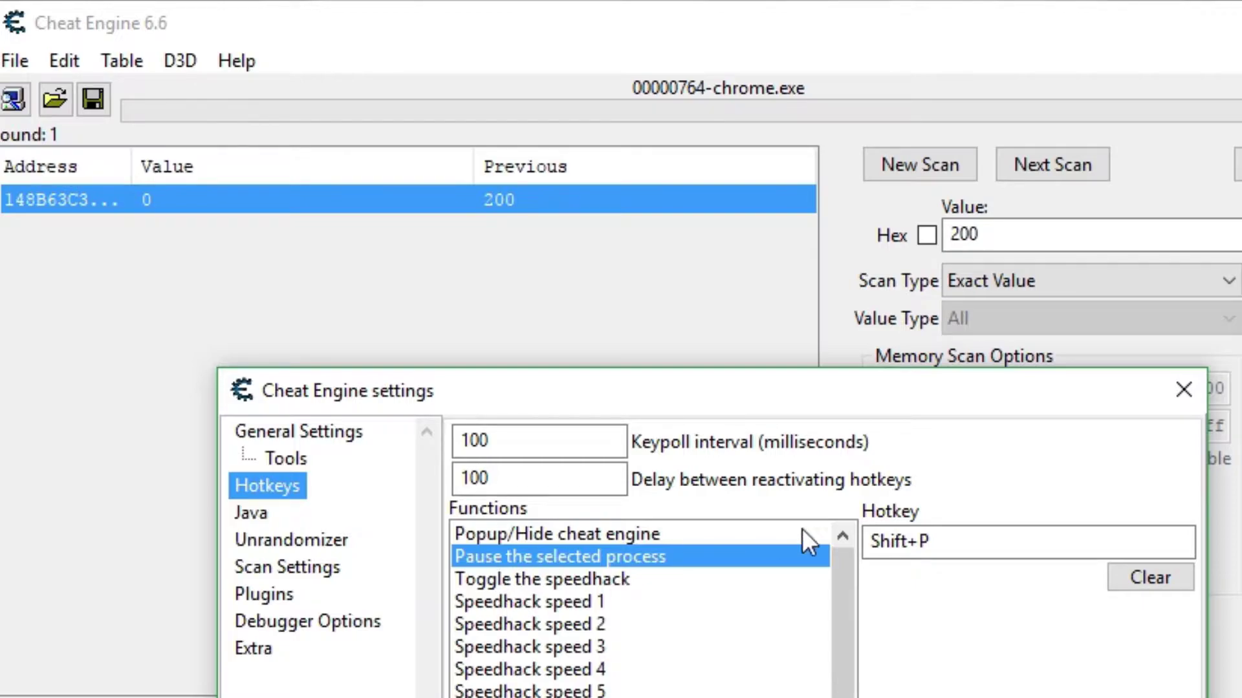
pyautogui.click(953, 539)
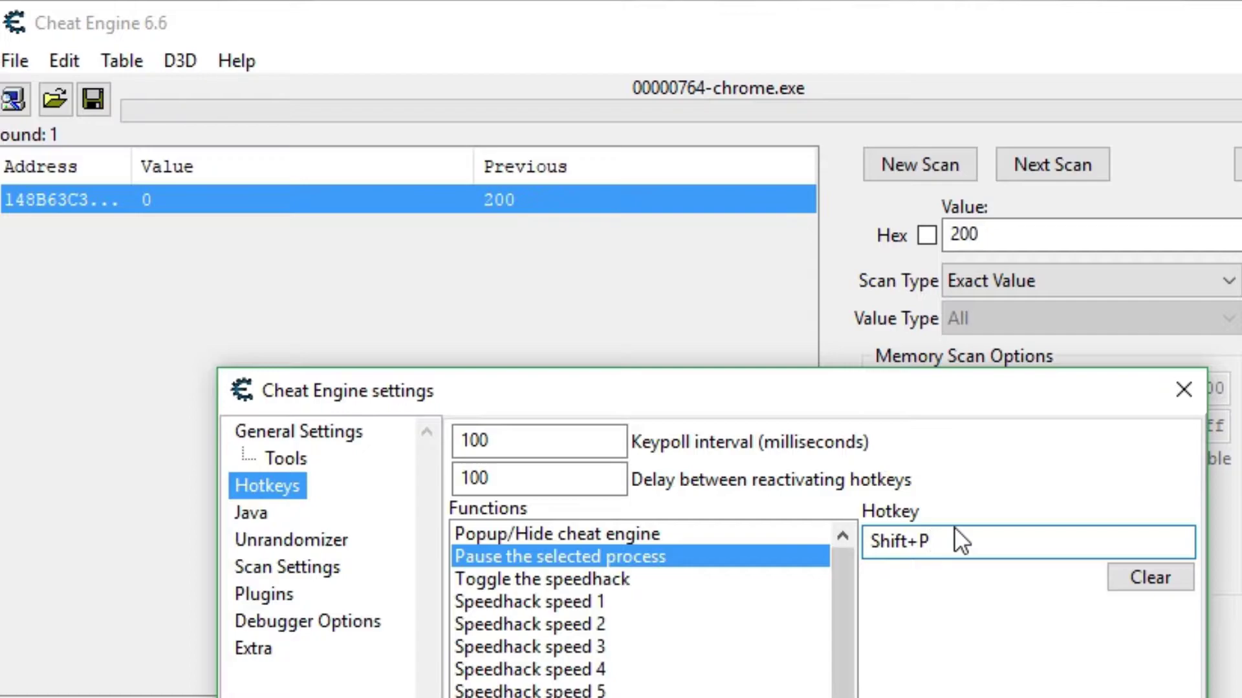
pyautogui.press('j')
pyautogui.click(1169, 573)
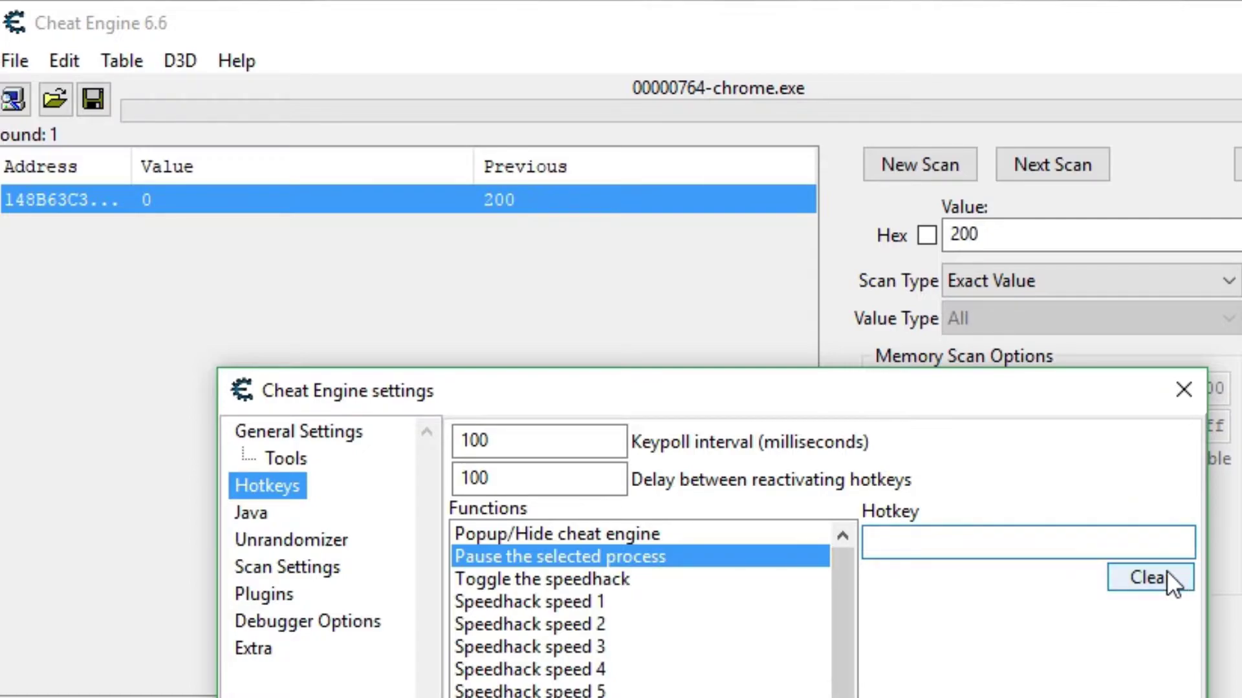
pyautogui.hotkey('shift', 'p')
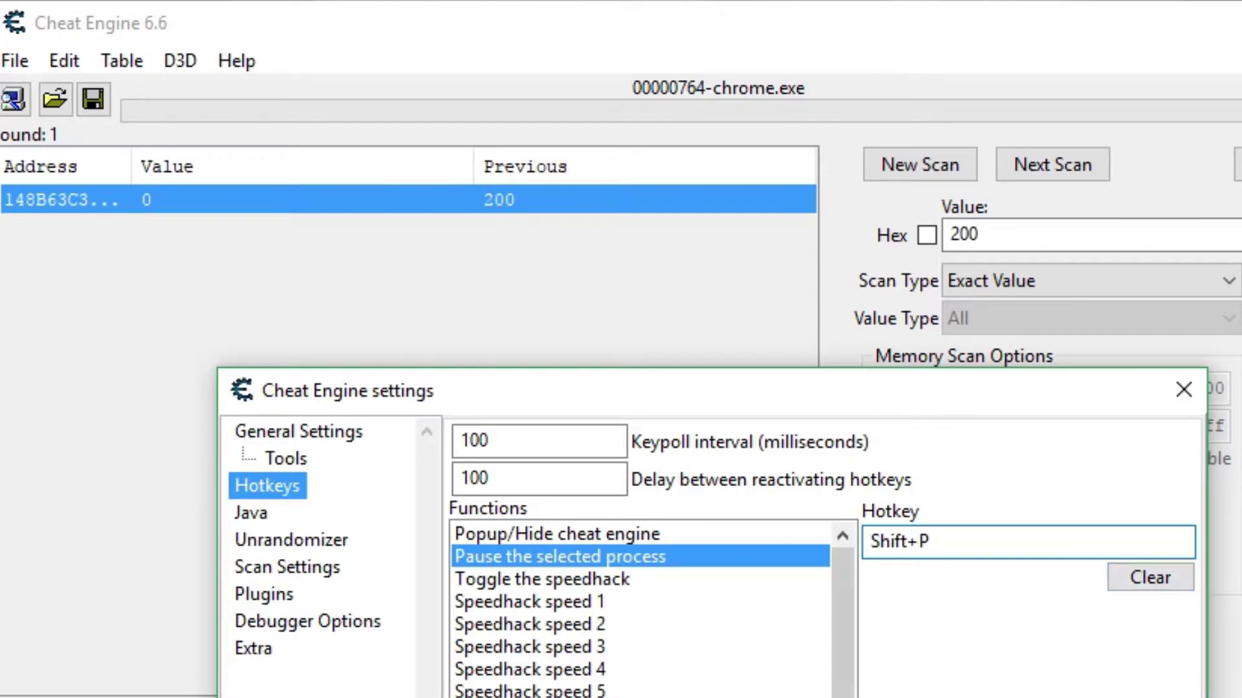
pyautogui.press('Return')
pyautogui.hotkey('shift', 'p')
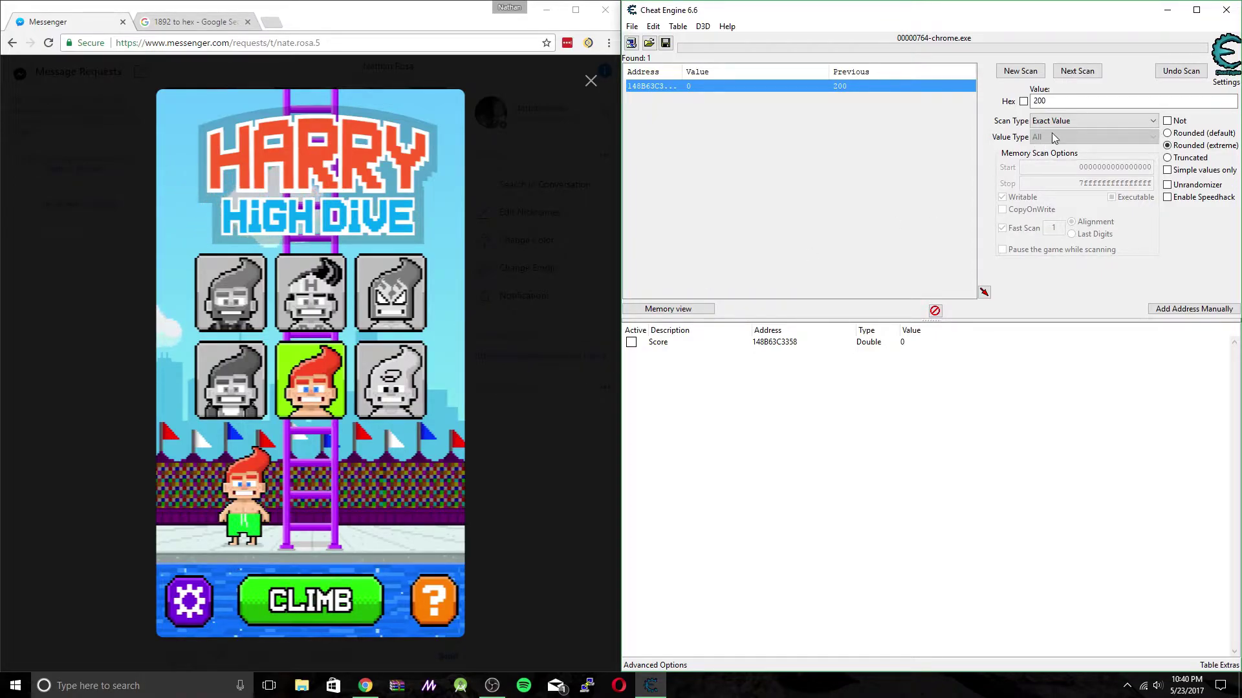
# Step: Run an Unknown initial value first scan, switch Scan Type to Decreased value, and start a climb
pyautogui.click(1019, 70)
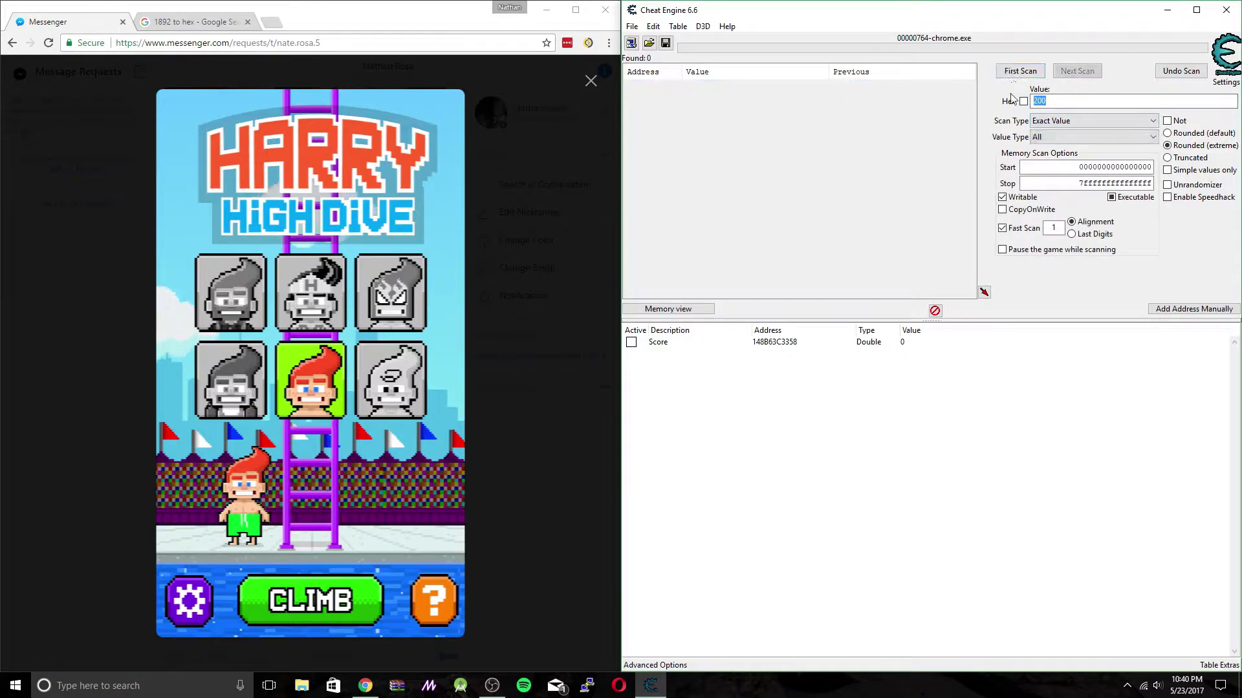
pyautogui.click(1065, 122)
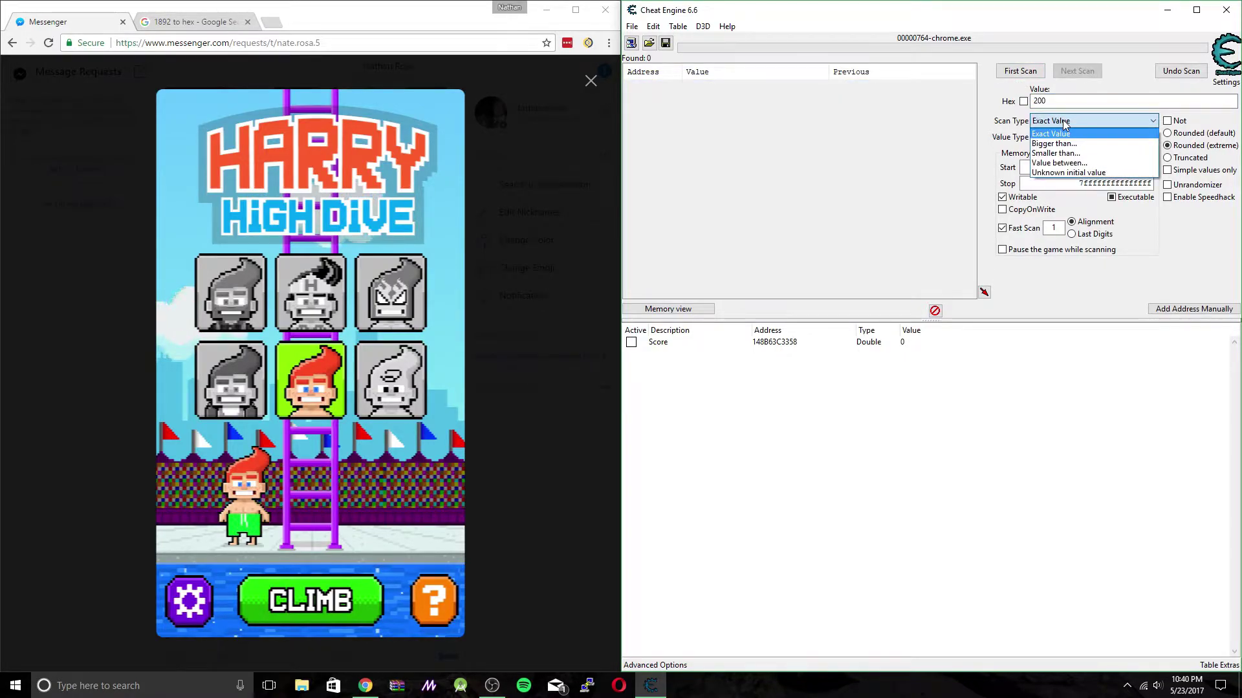
pyautogui.click(1066, 172)
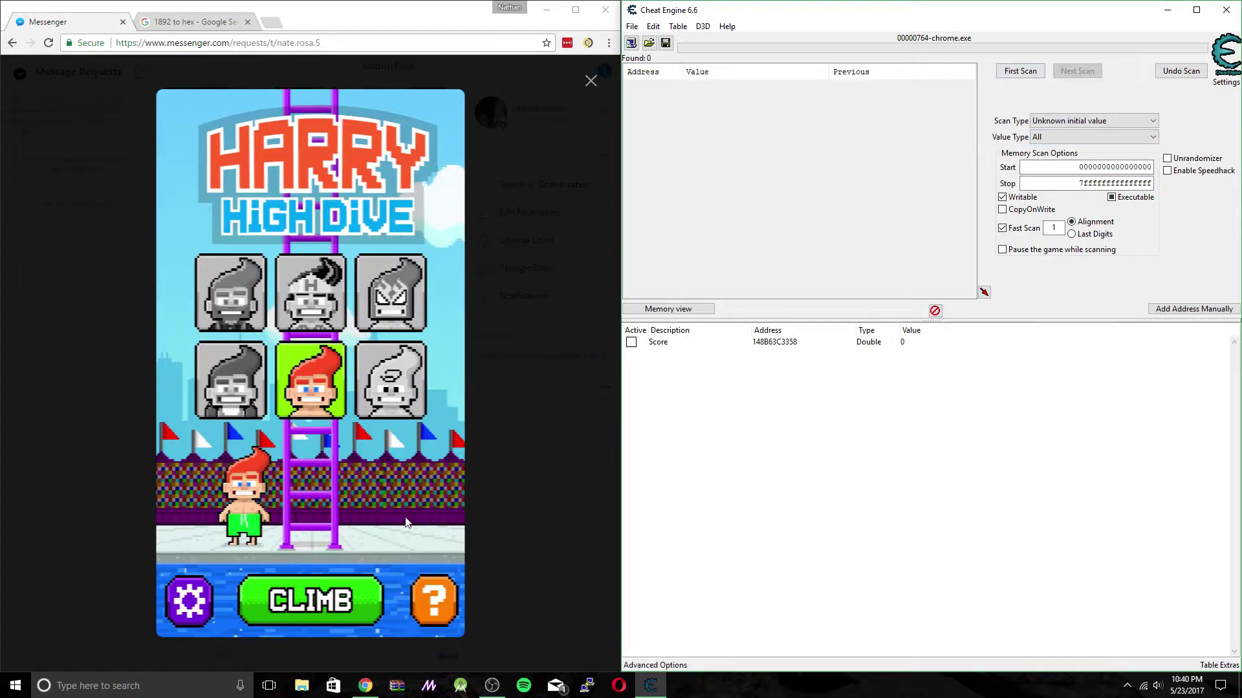
pyautogui.click(1030, 76)
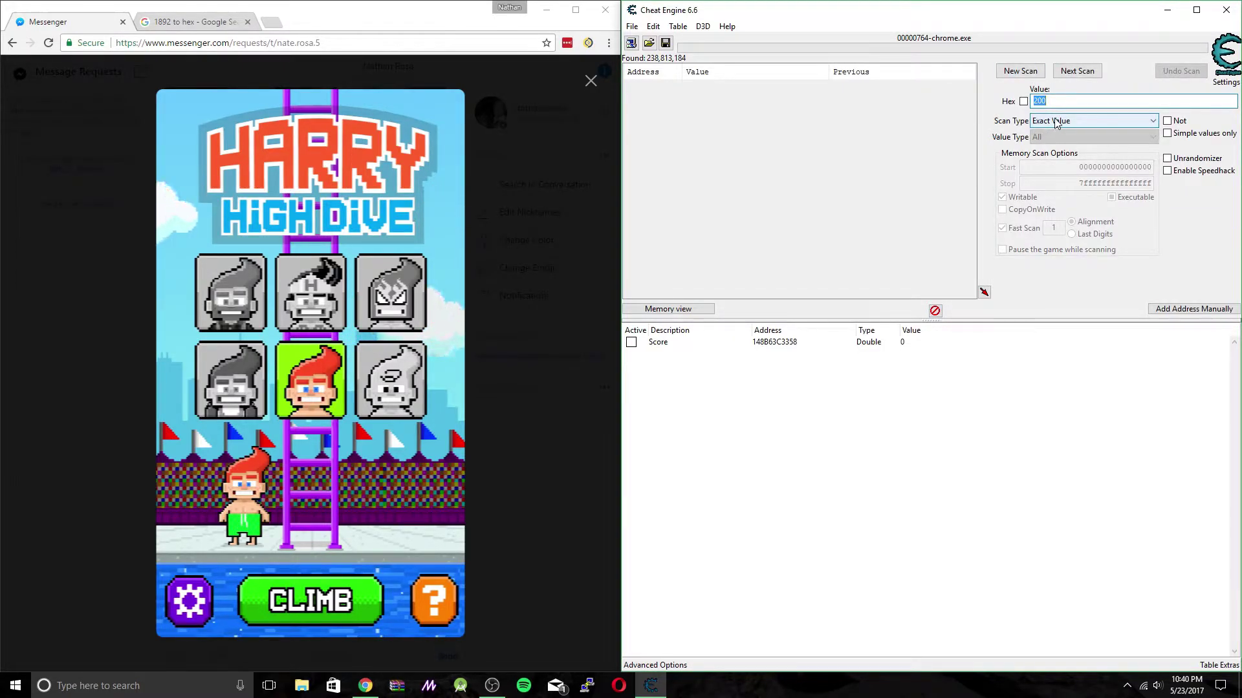
pyautogui.click(1087, 121)
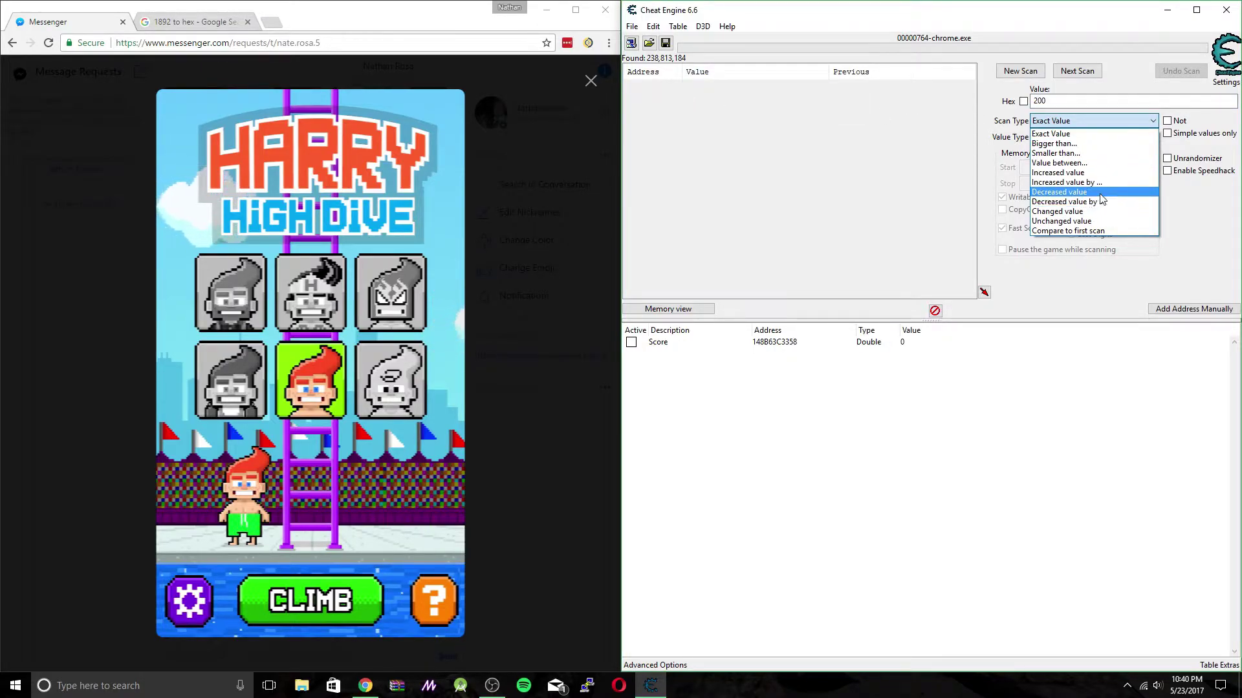
pyautogui.click(1078, 192)
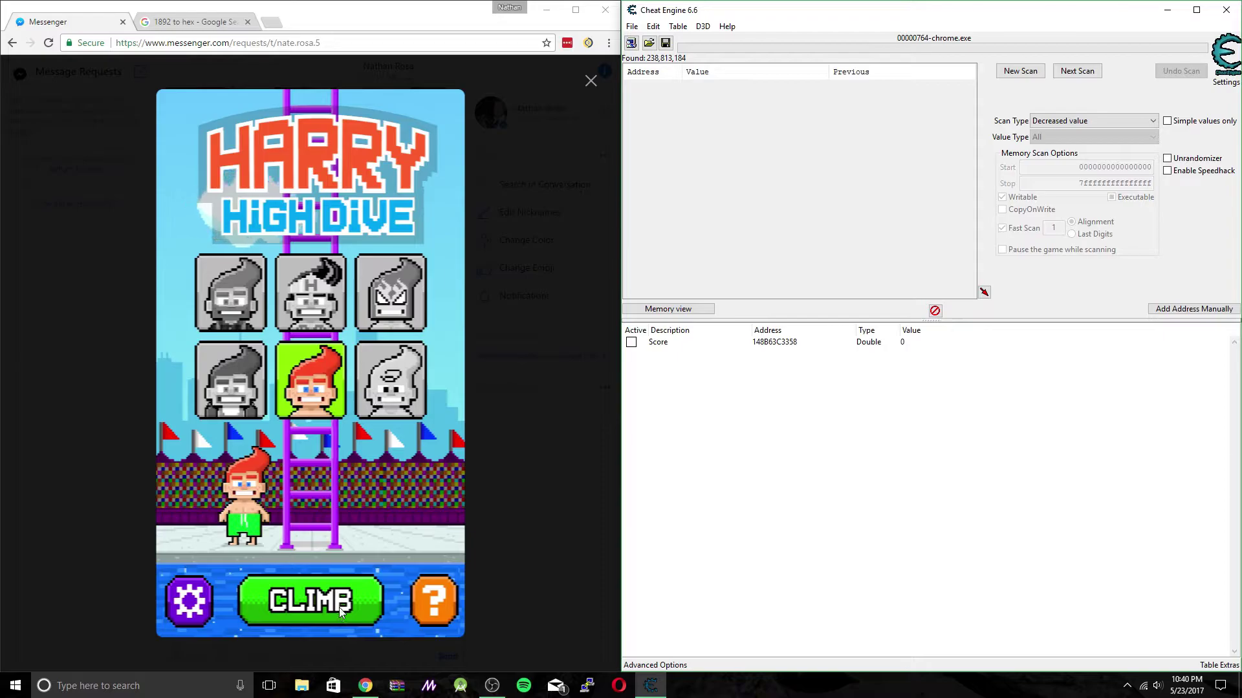
pyautogui.click(370, 597)
# Step: Pause the game and run two Decreased value next scans, leaving 28 addresses
pyautogui.press('Pause')
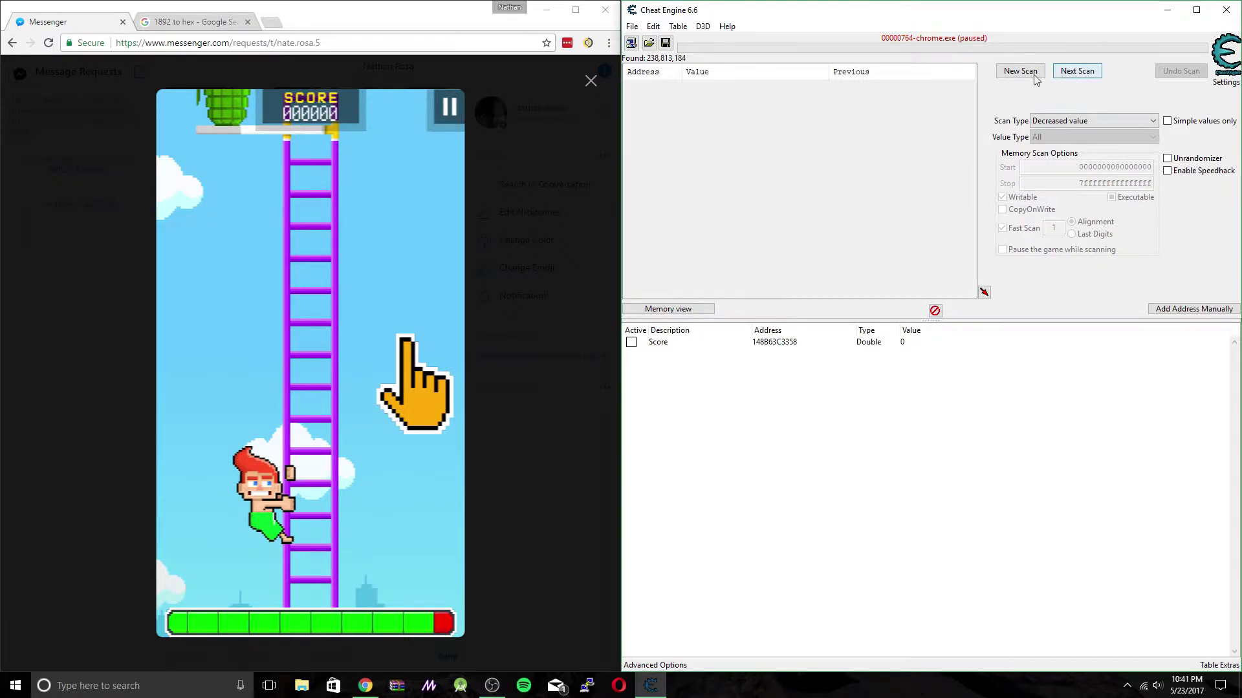
pyautogui.click(1077, 72)
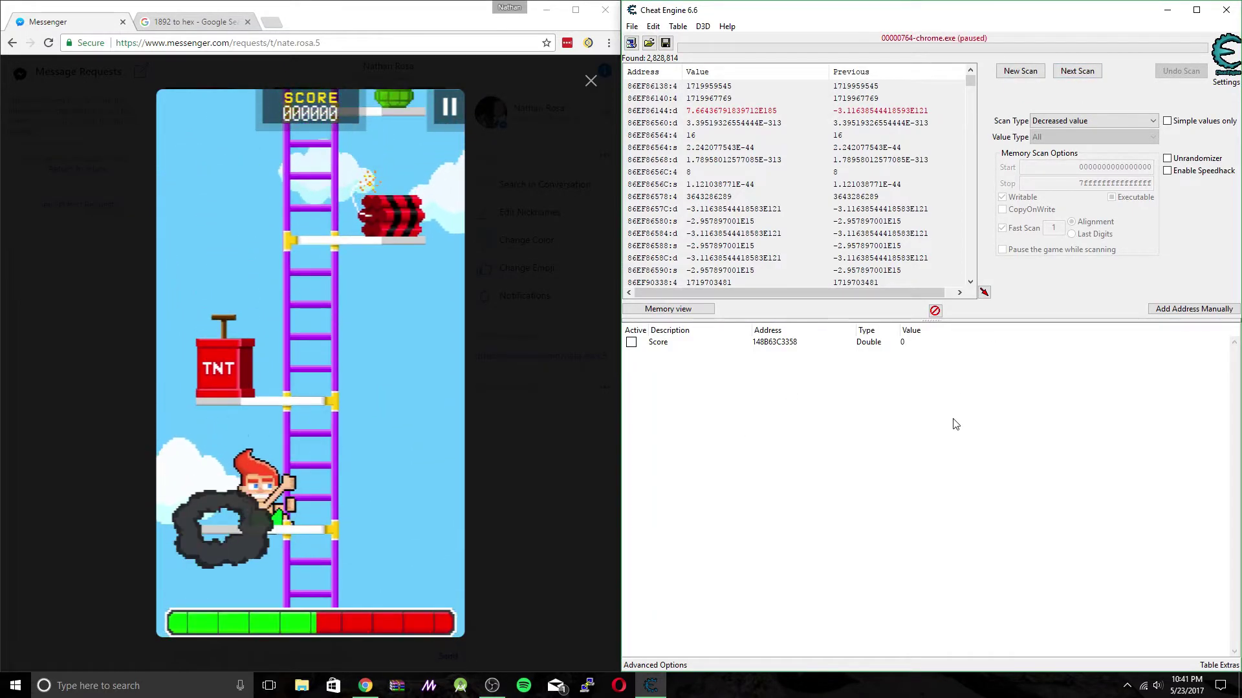
pyautogui.click(1090, 72)
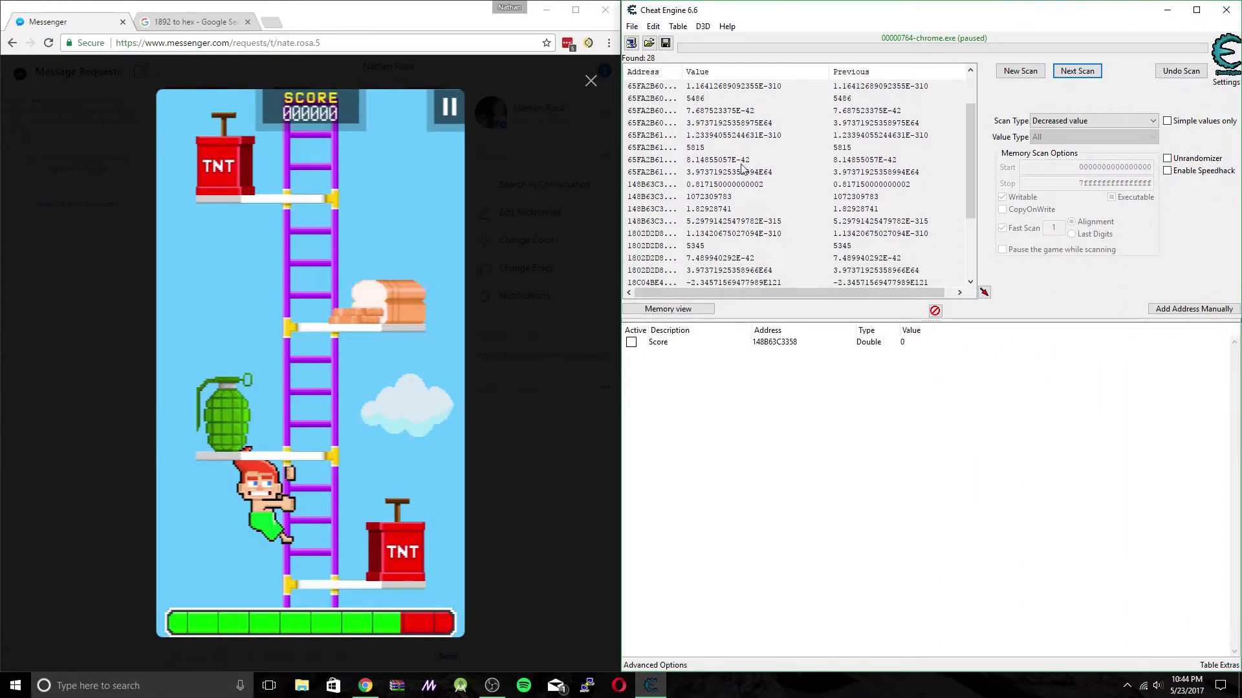
# Step: Rescan with Scan Type 'Bigger than...' and value 0, cutting the results to 24 addresses
pyautogui.scroll(-2, 747, 175)
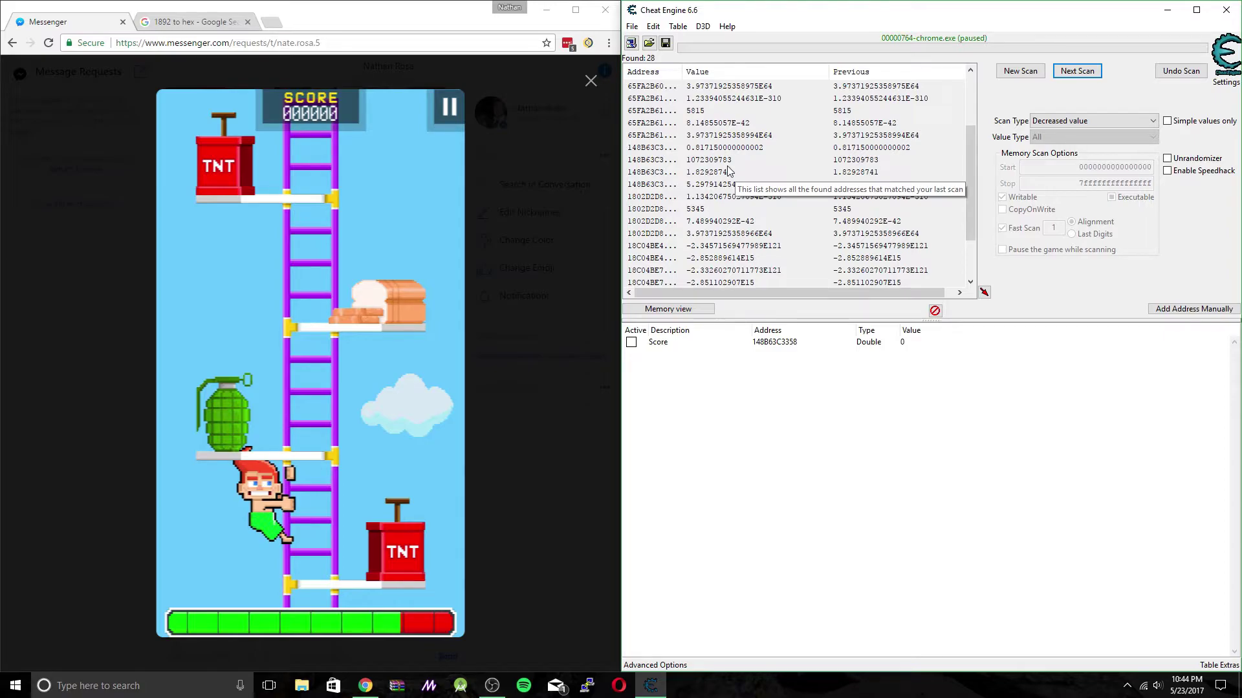
pyautogui.scroll(-1, 729, 170)
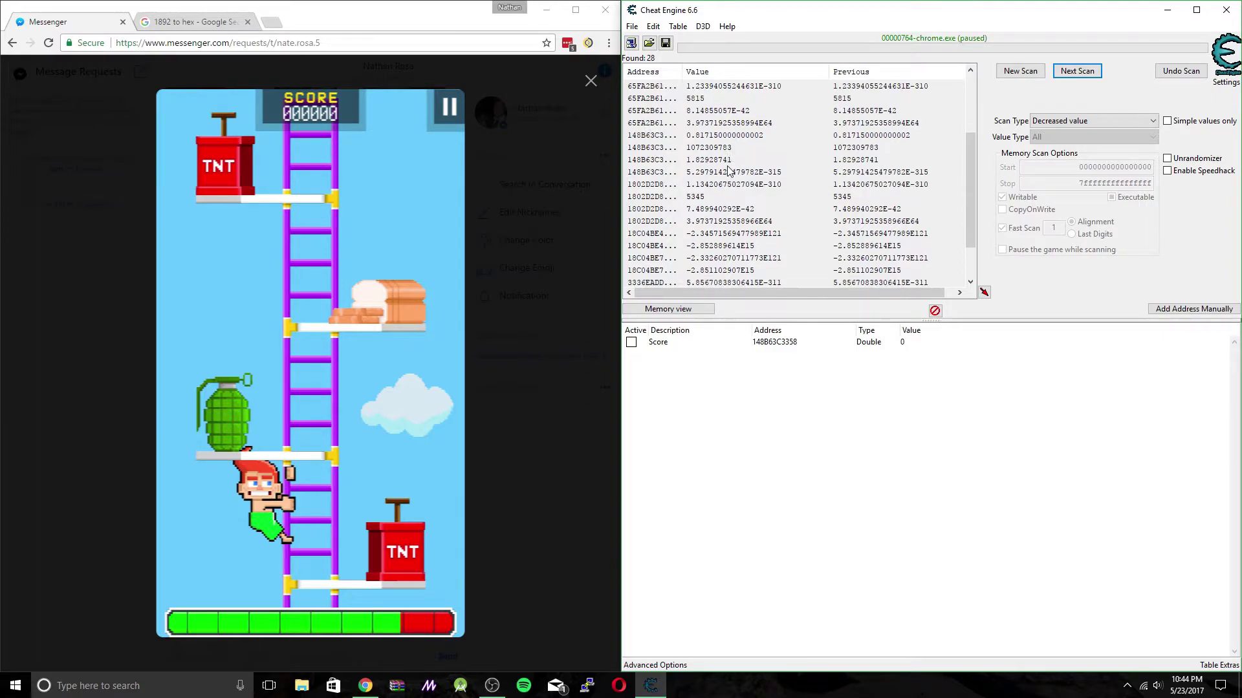
pyautogui.scroll(1, 729, 170)
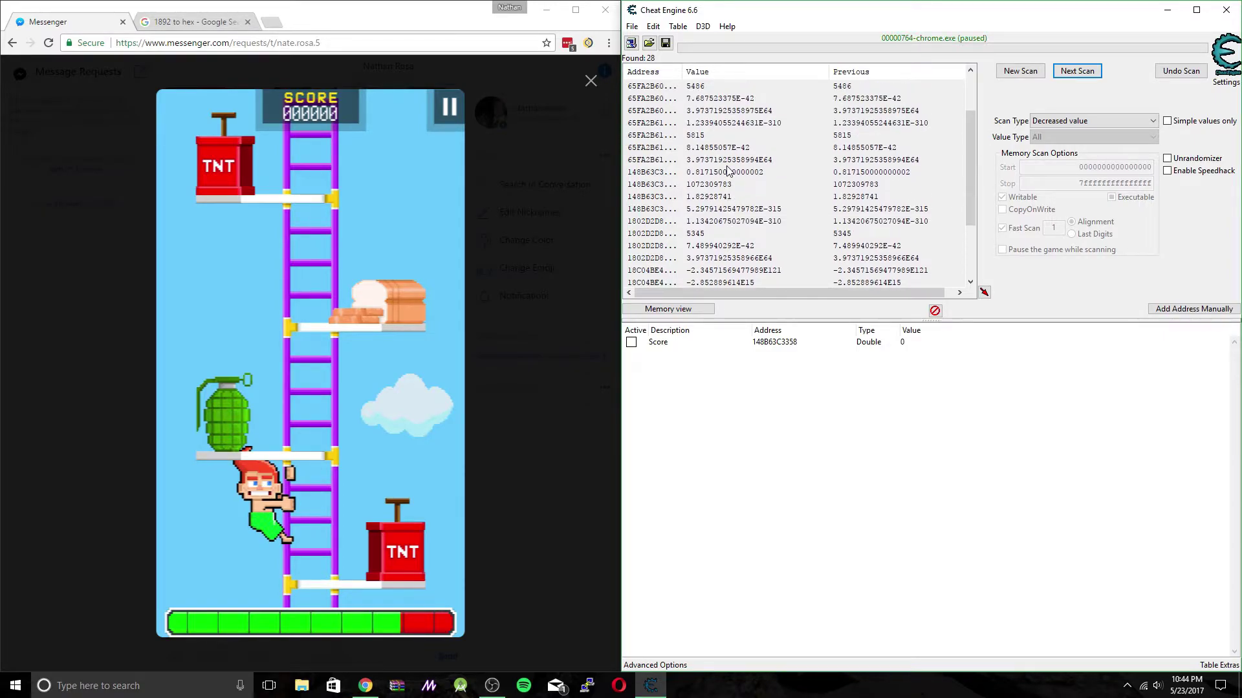
pyautogui.scroll(-1, 730, 244)
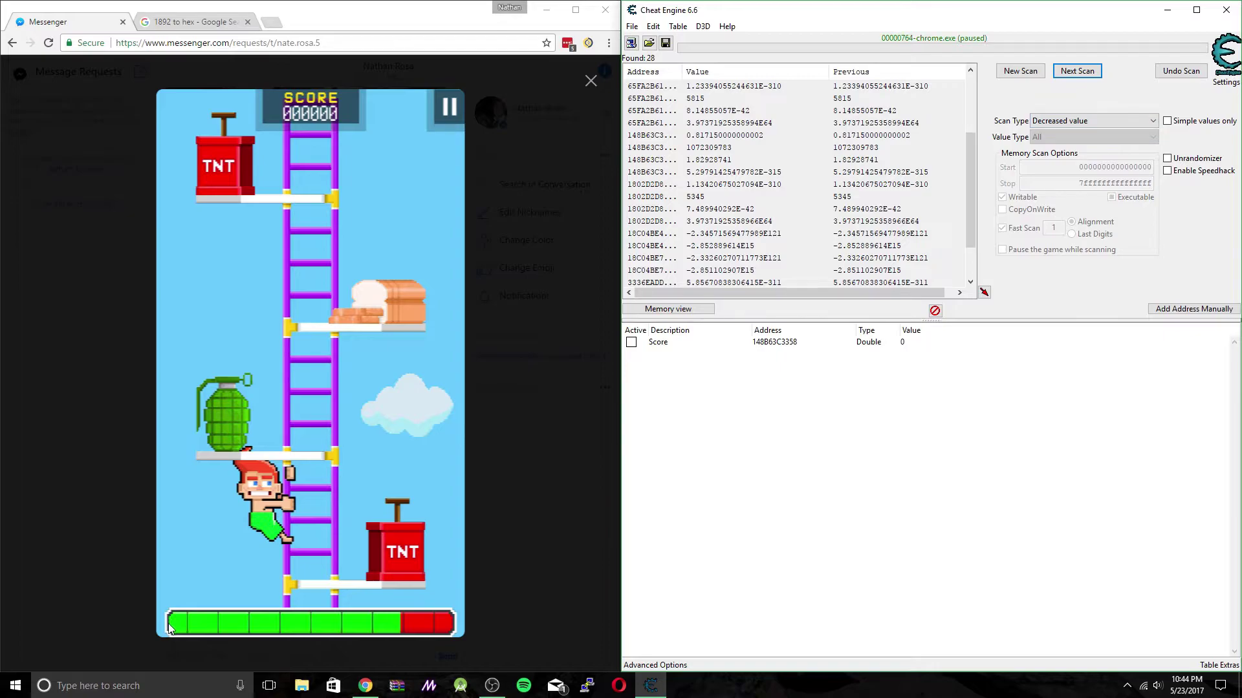
pyautogui.click(1085, 123)
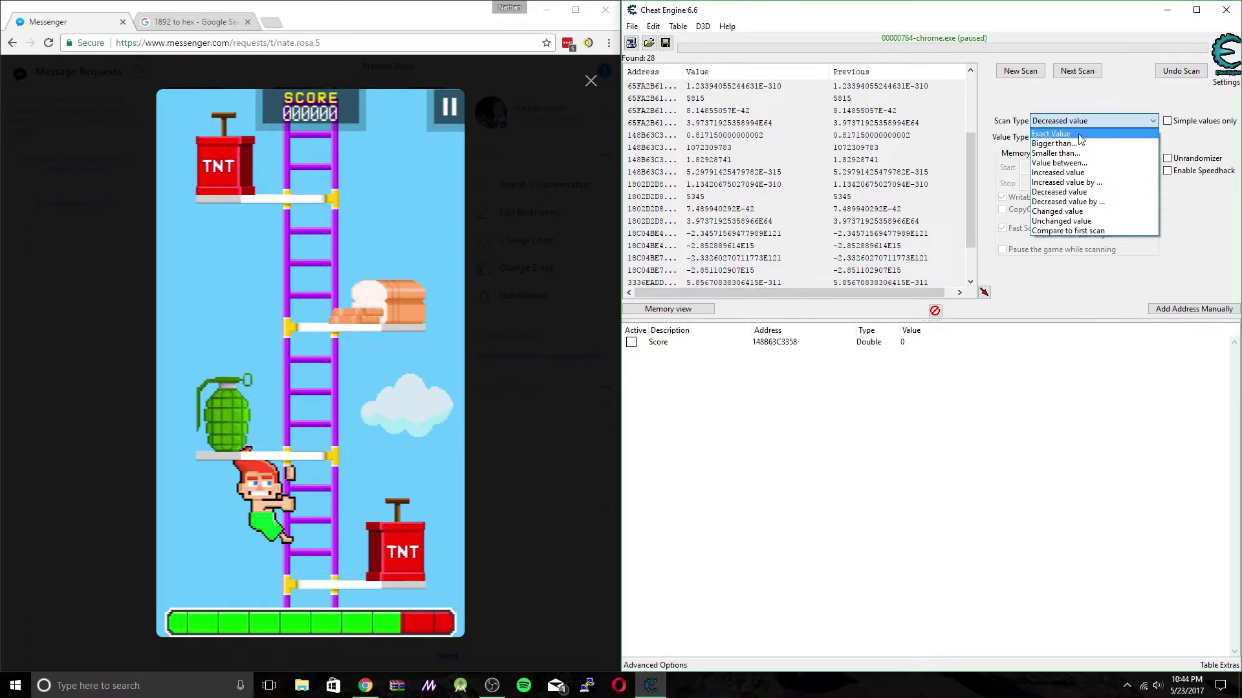
pyautogui.click(1060, 144)
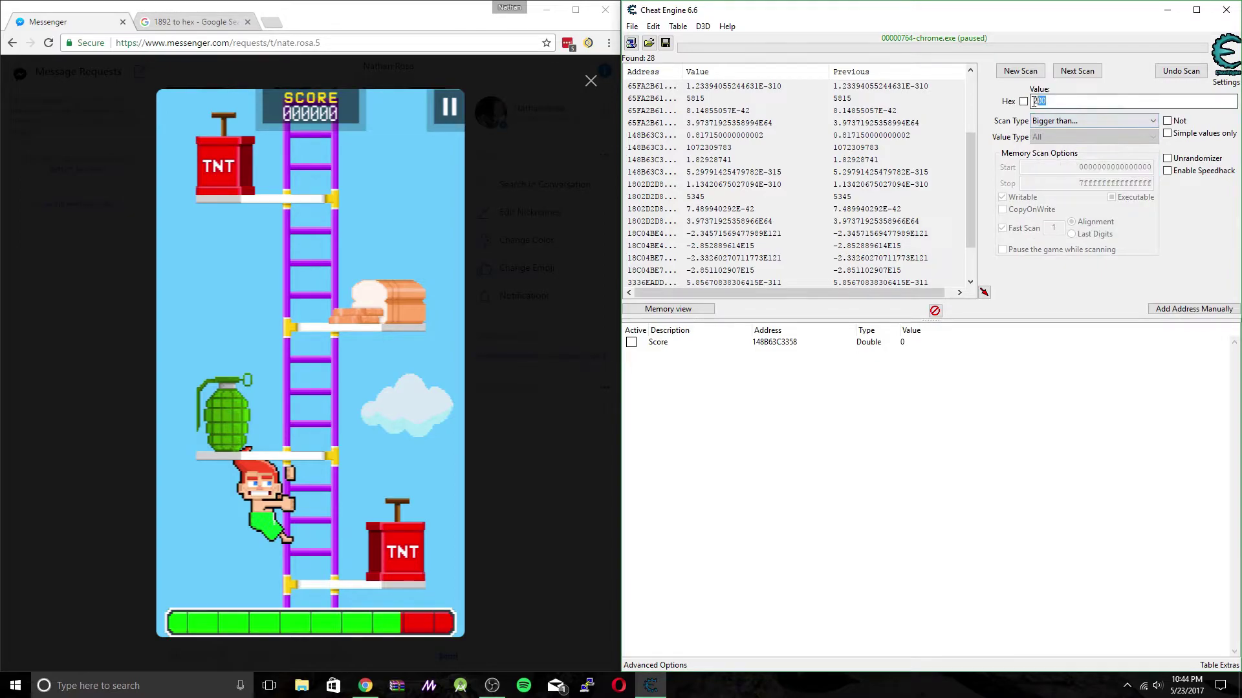
pyautogui.doubleClick(1039, 100)
pyautogui.write('0')
pyautogui.click(1086, 77)
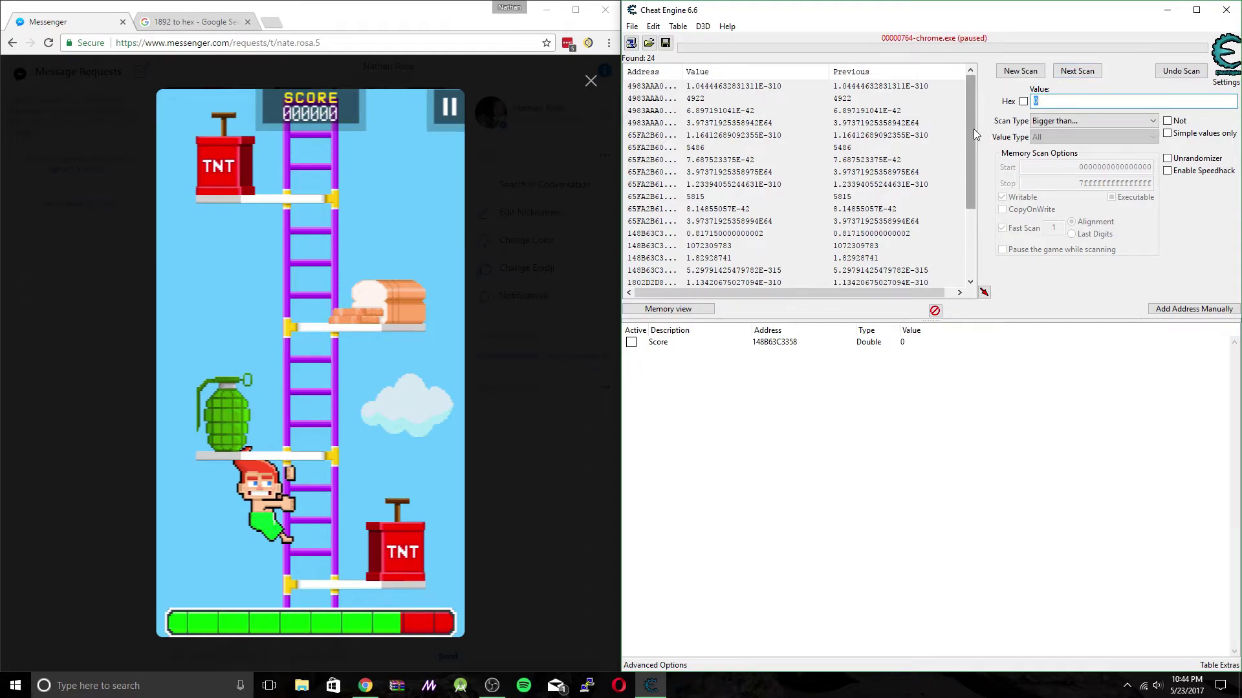
pyautogui.scroll(-1, 972, 133)
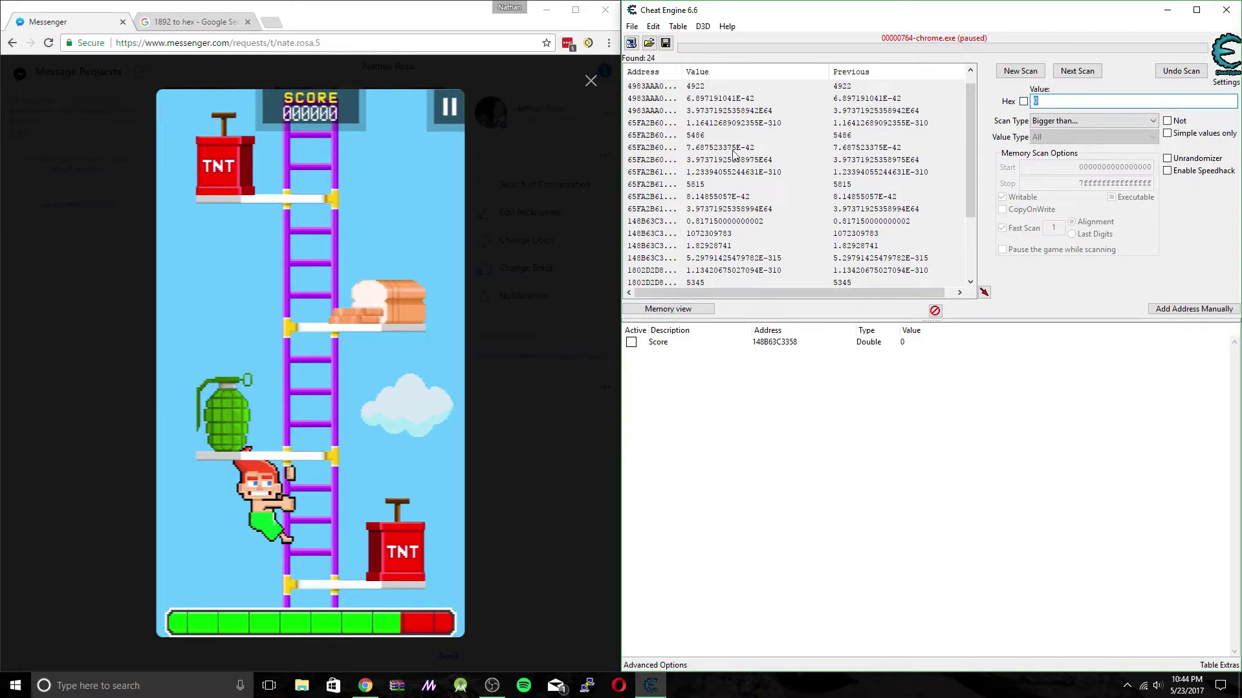
pyautogui.scroll(-4, 741, 154)
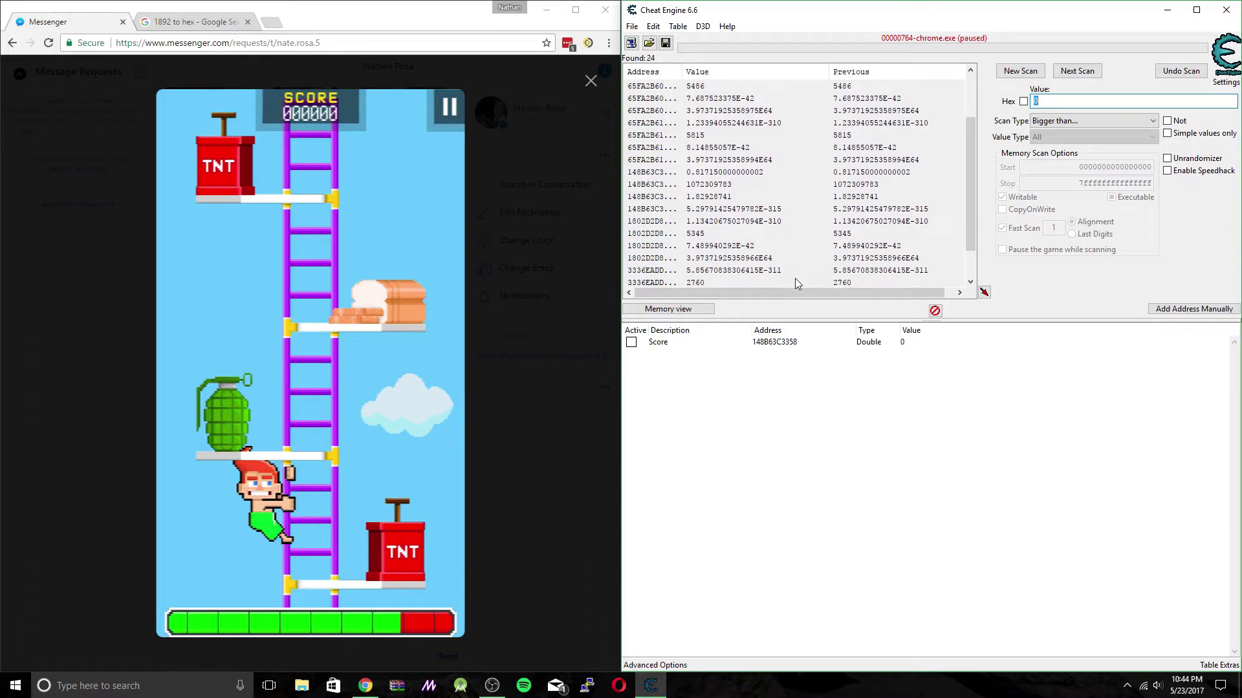
pyautogui.scroll(-2, 744, 254)
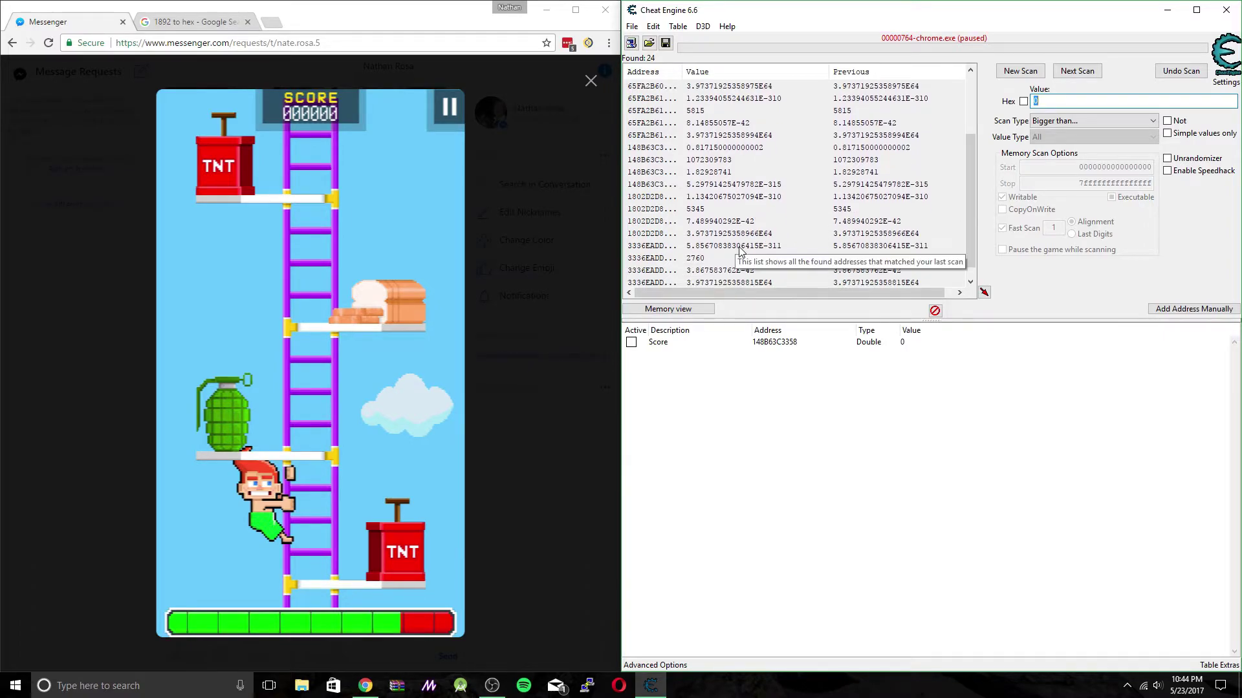
pyautogui.scroll(1, 742, 251)
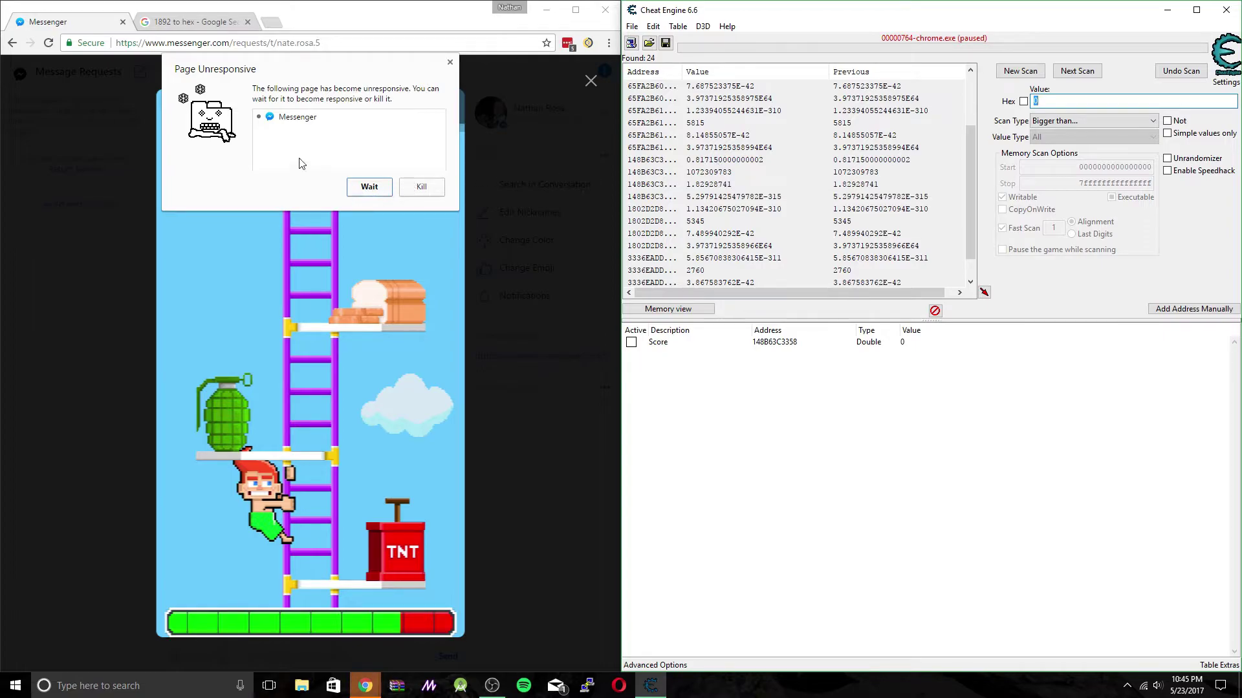
# Step: Let the unresponsive game page keep running, then add the 148B63C3 result (0.81715) to the table
pyautogui.click(367, 189)
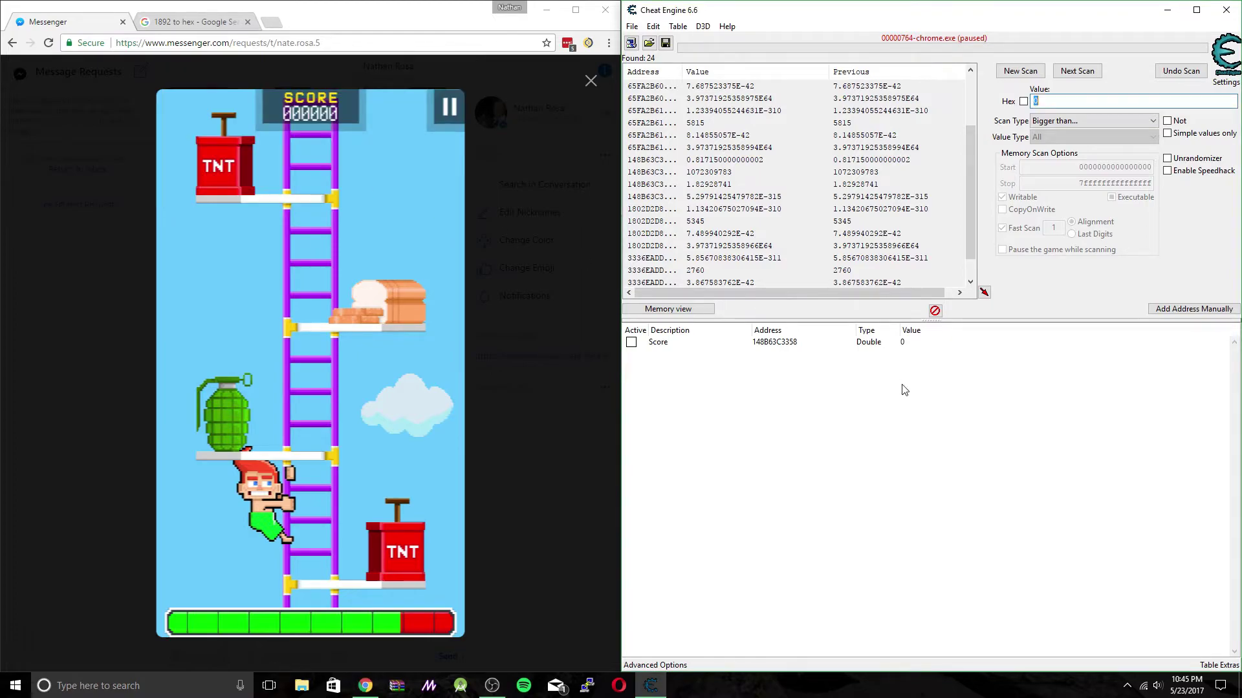
pyautogui.doubleClick(736, 161)
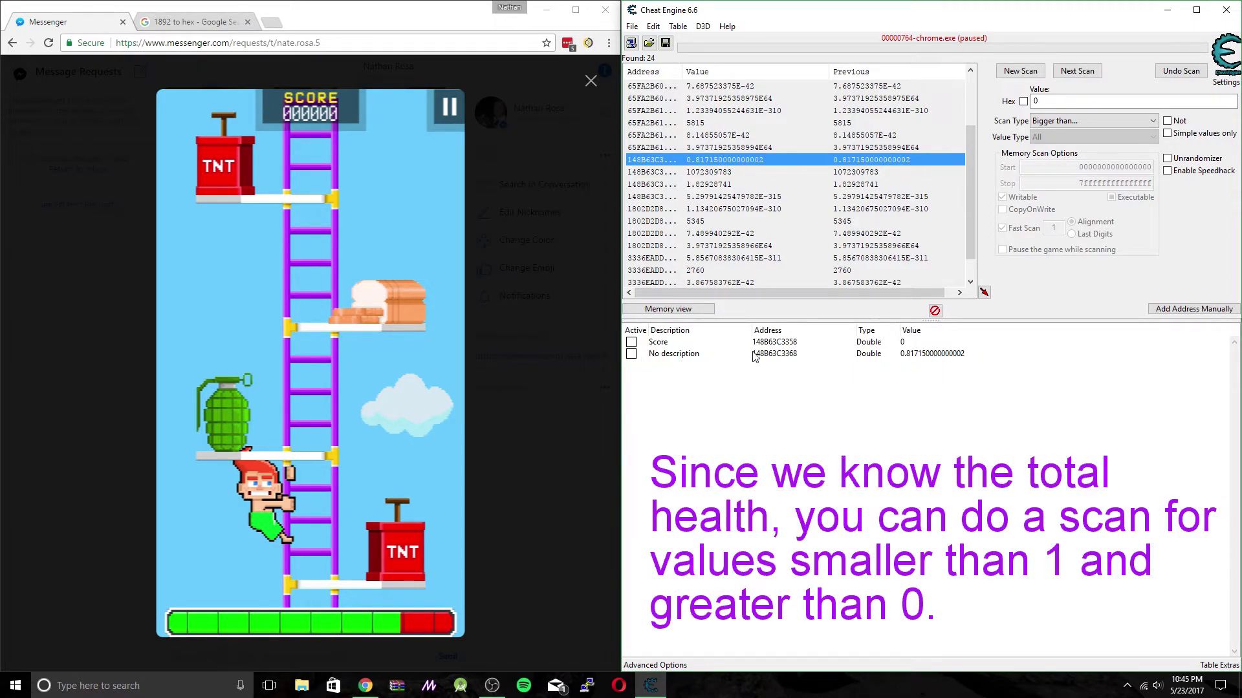
# Step: Name the newly added entry 'Health'
pyautogui.doubleClick(685, 356)
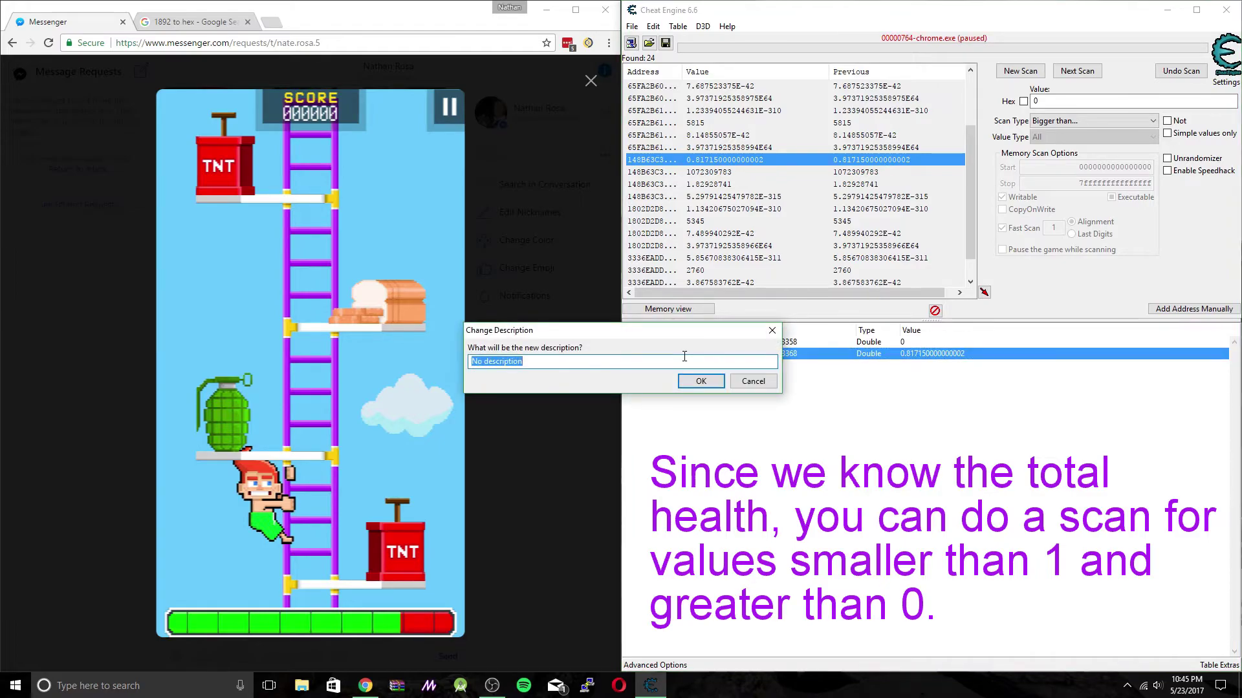
pyautogui.write('Health')
pyautogui.click(702, 380)
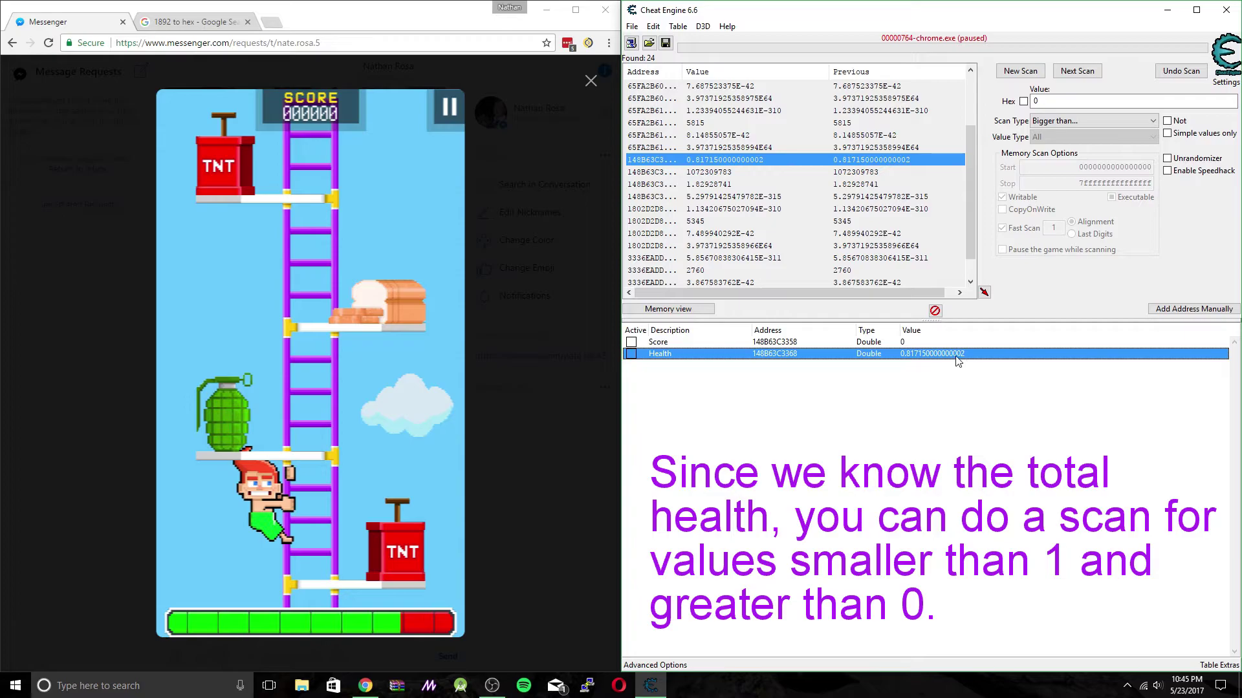
# Step: Set the Health value to 1, then change it to 2
pyautogui.doubleClick(940, 360)
pyautogui.write('1')
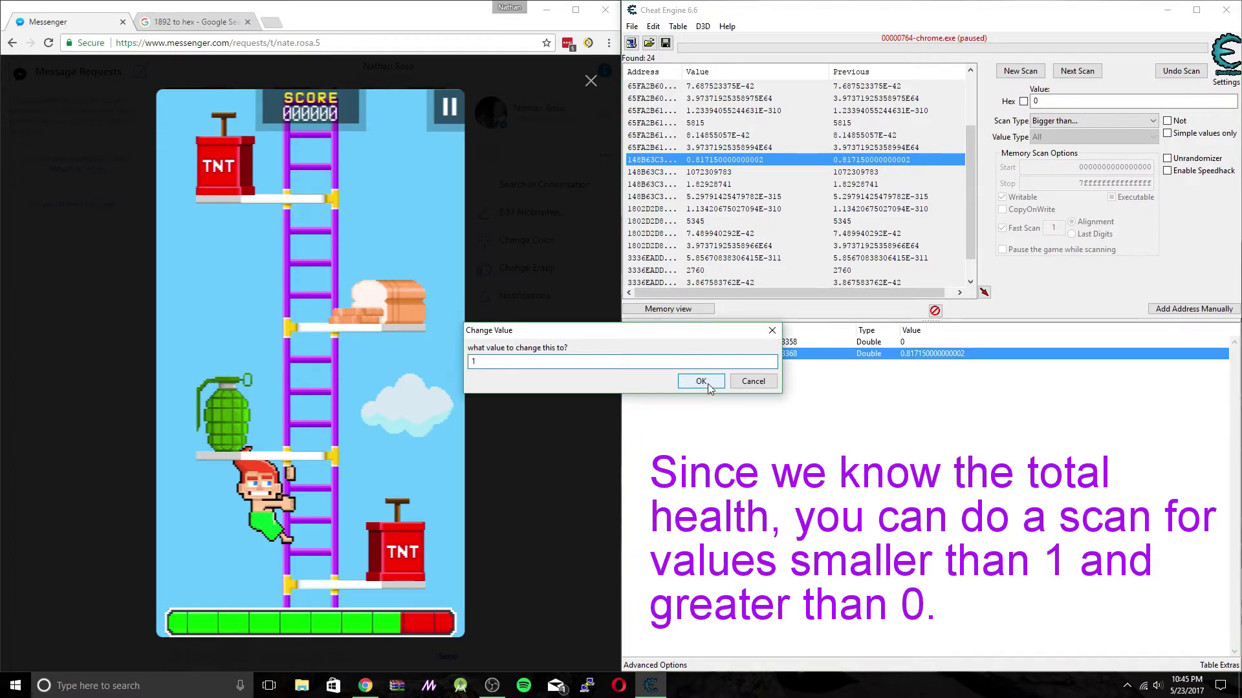
pyautogui.click(706, 380)
pyautogui.click(838, 473)
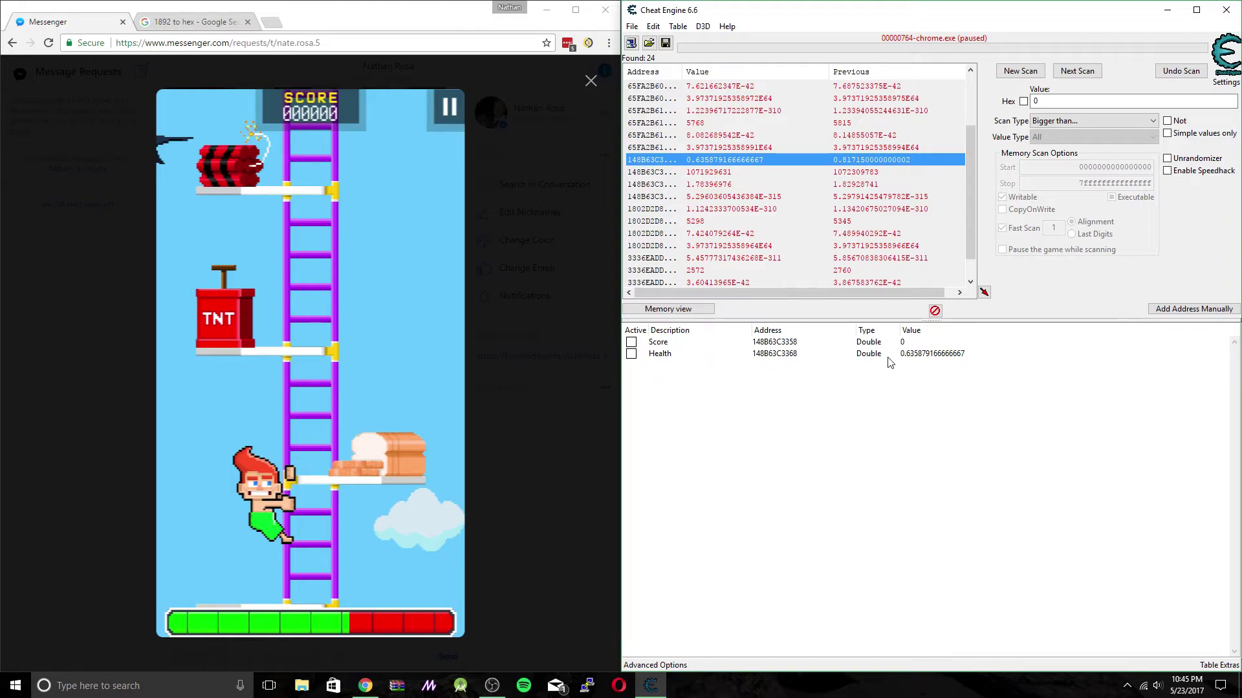
pyautogui.doubleClick(933, 356)
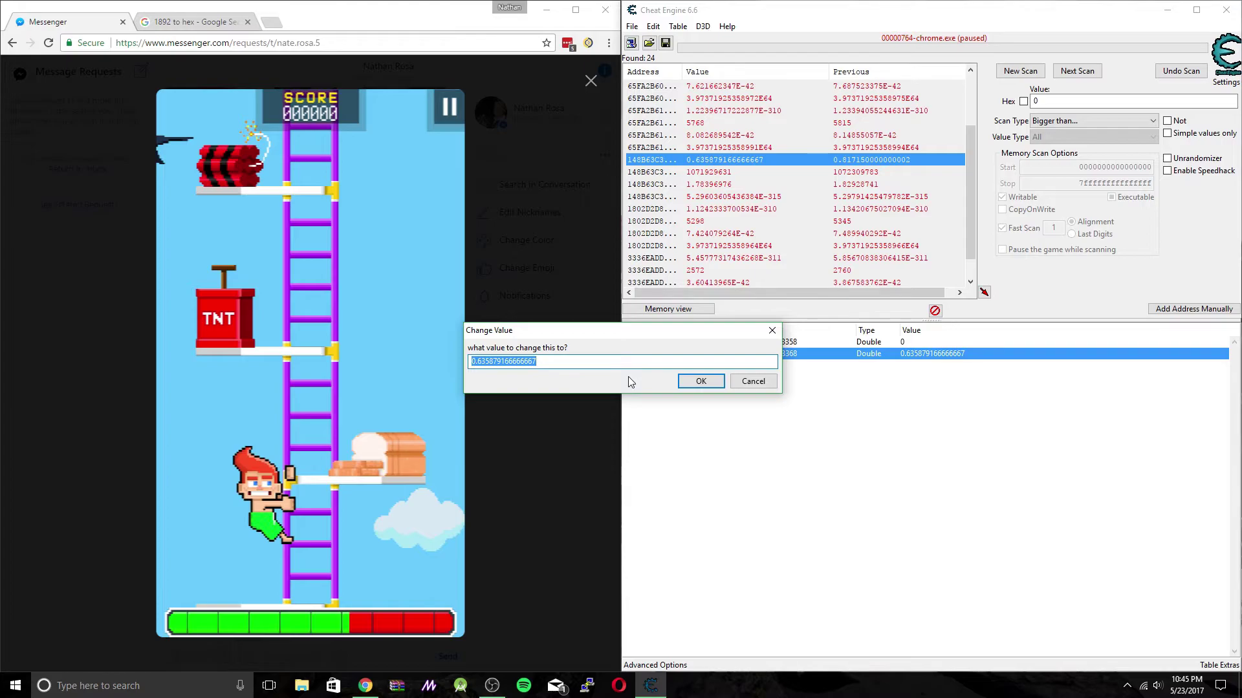
pyautogui.write('2')
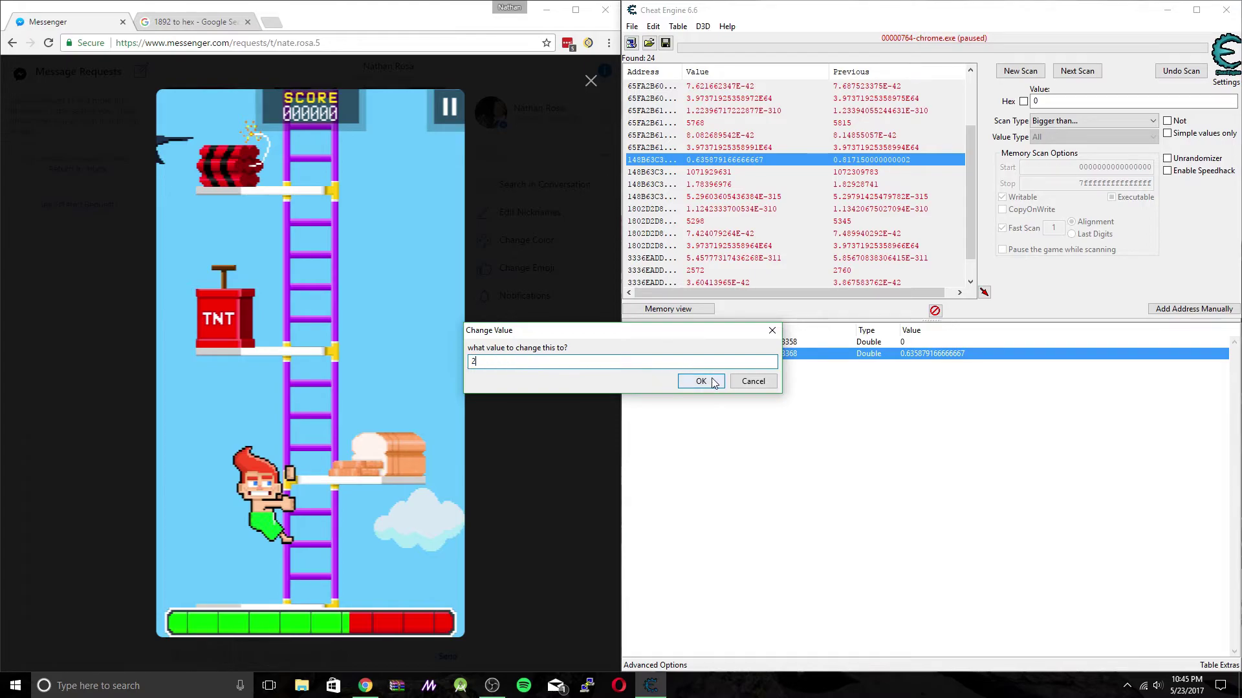
pyautogui.click(700, 382)
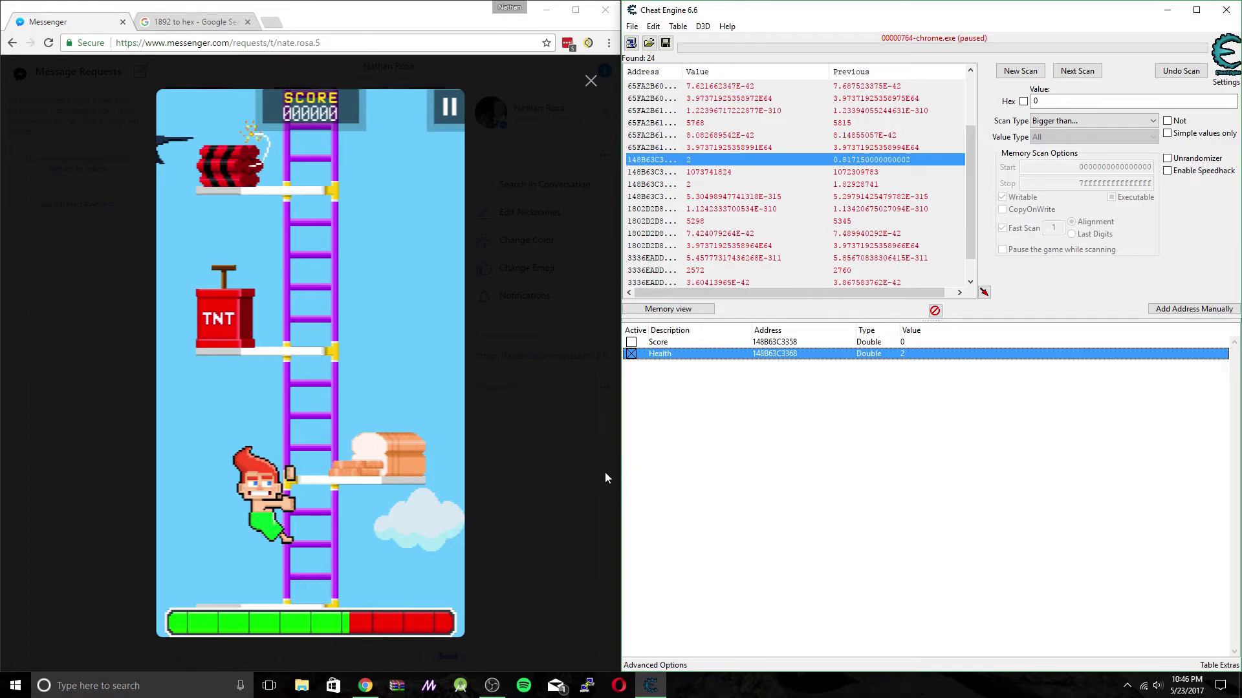
# Step: Deselect the Health entry in the cheat table so health stays held at 2 while playing
pyautogui.click(794, 470)
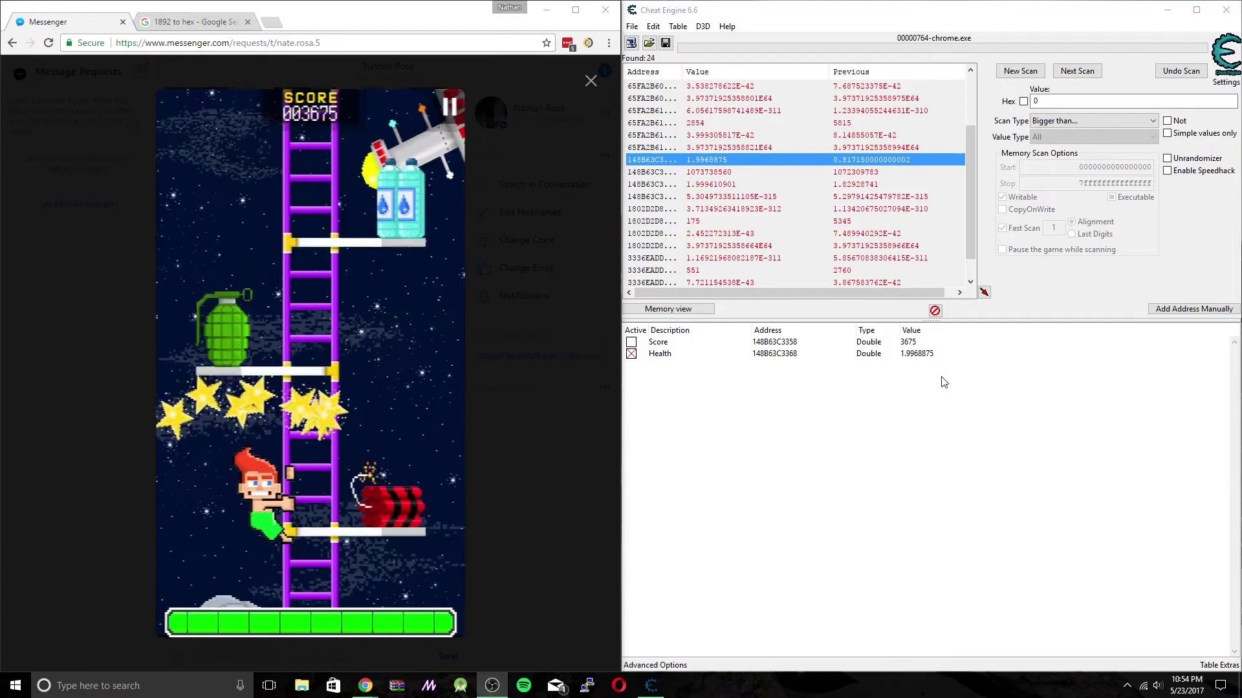
# Step: Change the Score entry's value to 100000 and deactivate the Health freeze
pyautogui.doubleClick(912, 343)
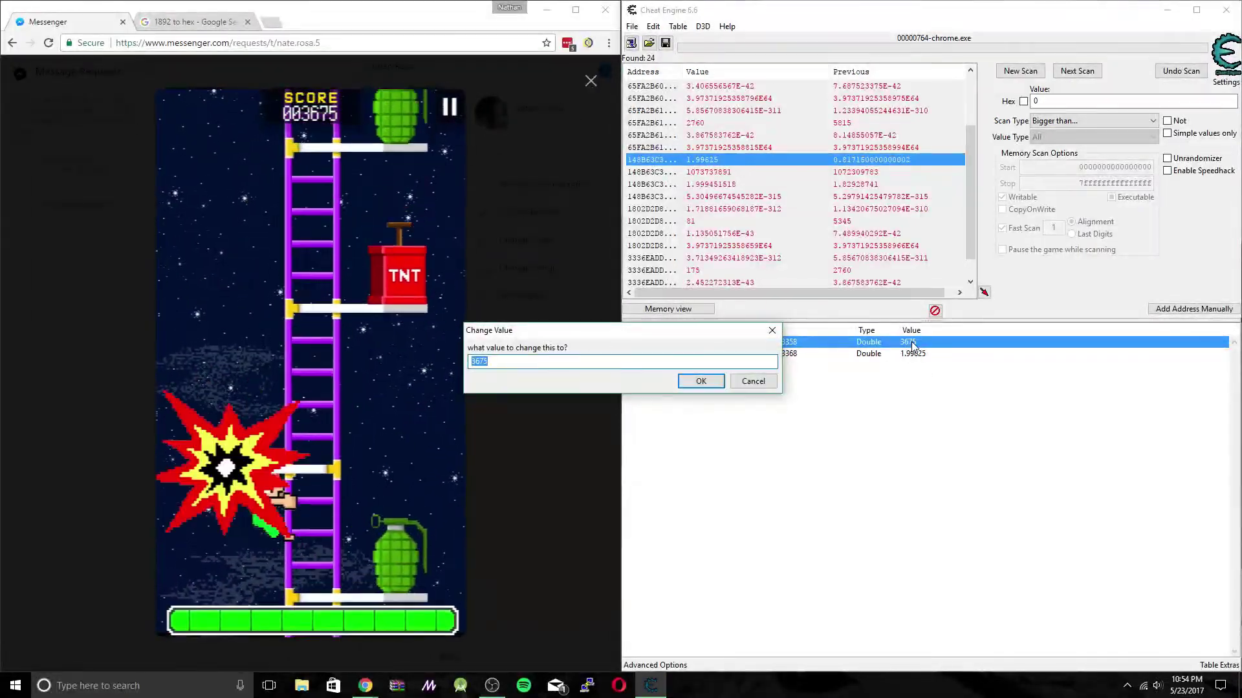
pyautogui.write('100')
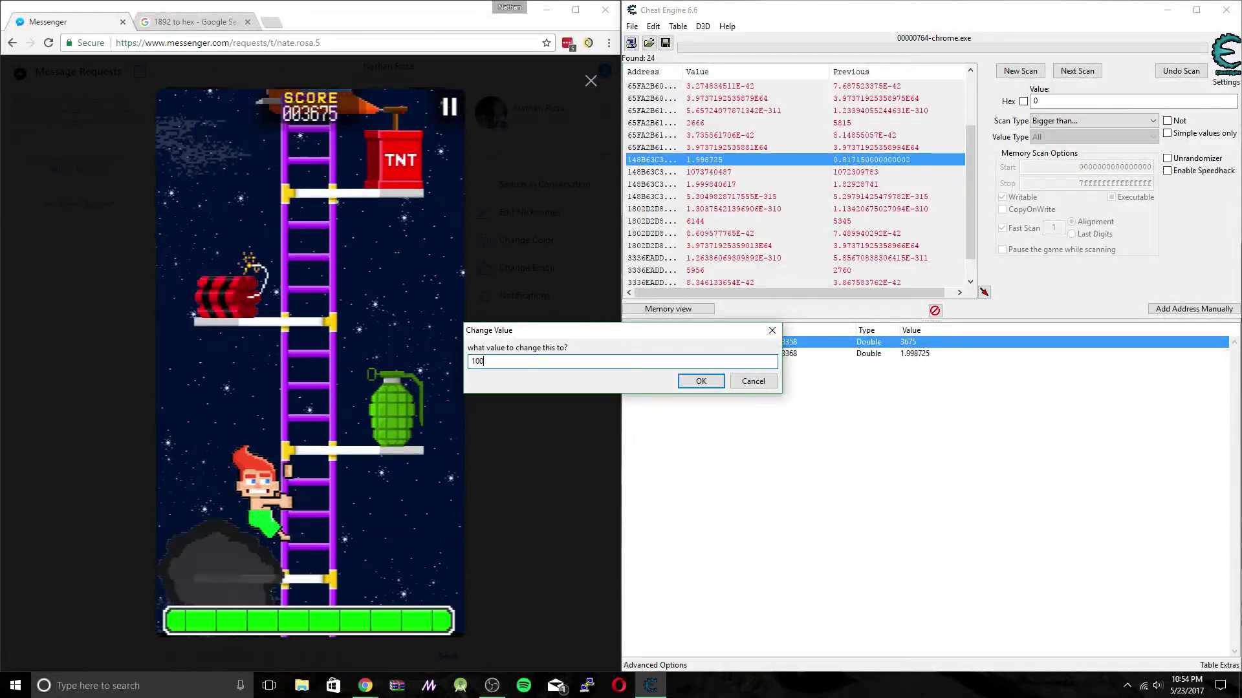
pyautogui.write('00')
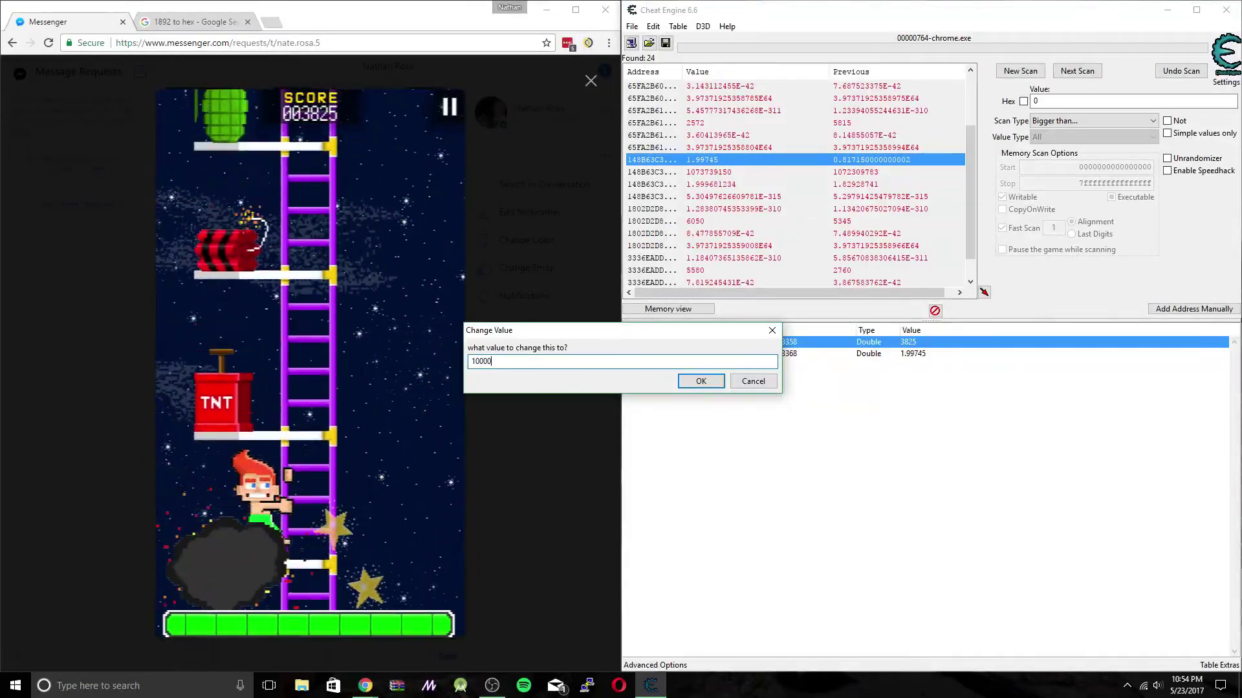
pyautogui.write('0')
pyautogui.click(691, 383)
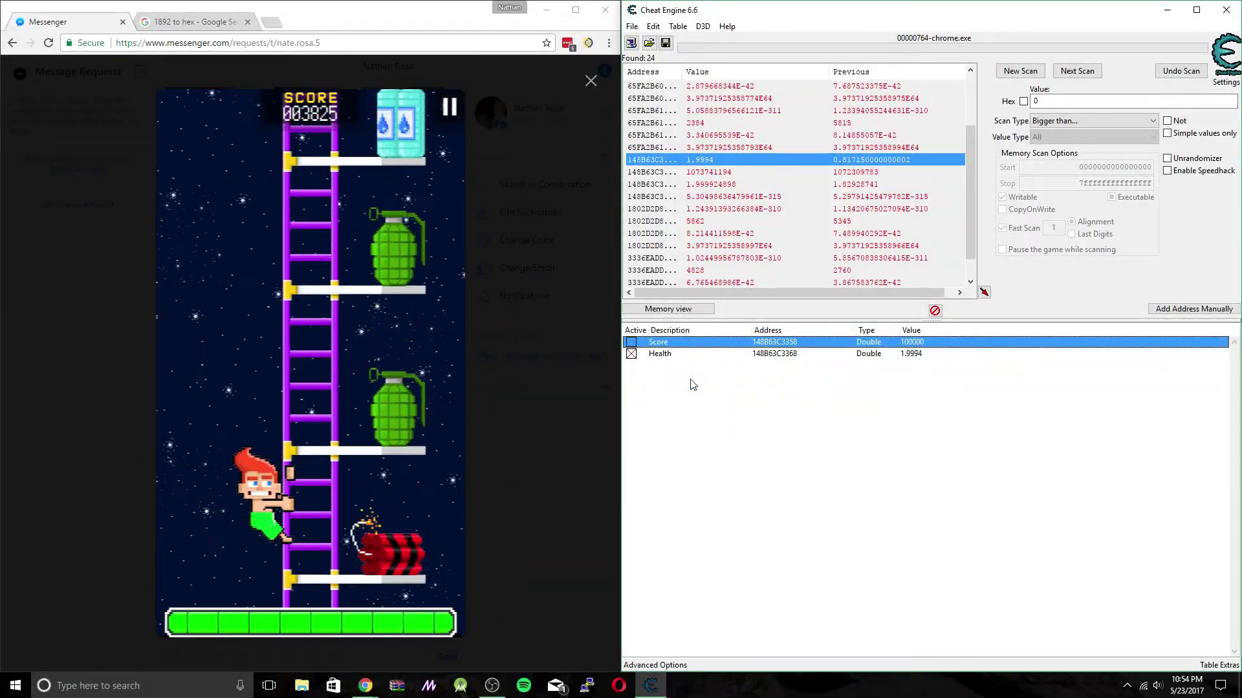
pyautogui.click(632, 359)
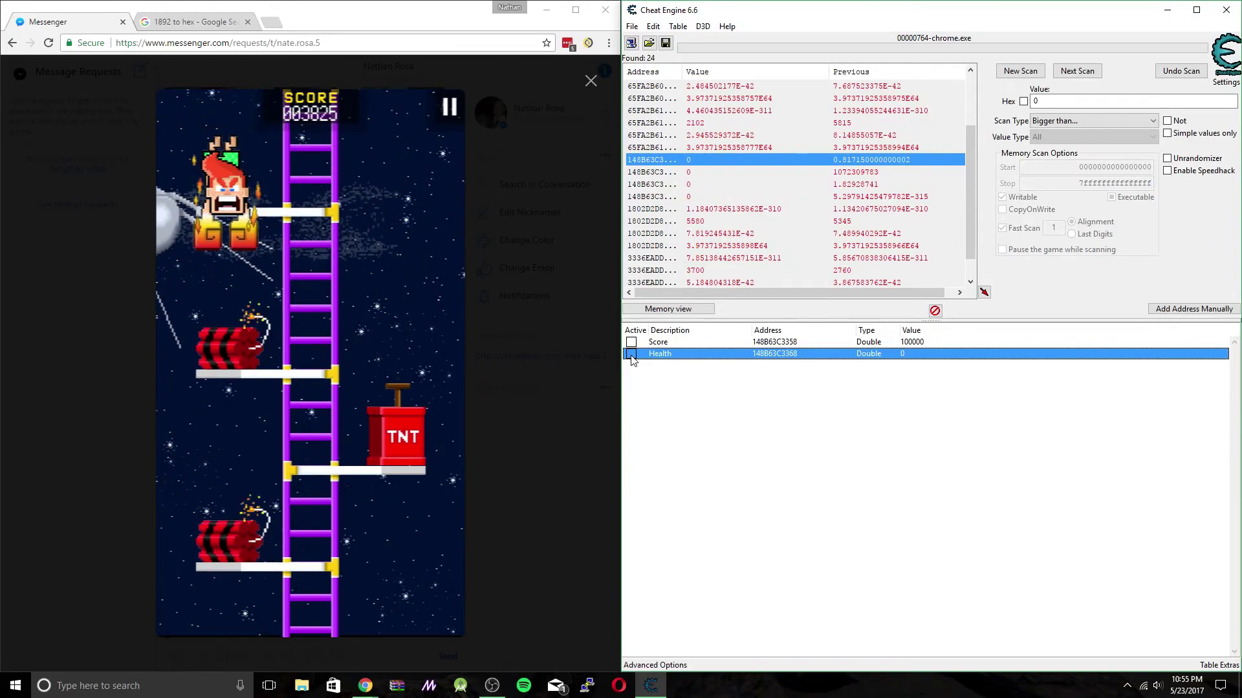
# Step: Return focus to the Harry High Dive game window and let the run end
pyautogui.click(326, 130)
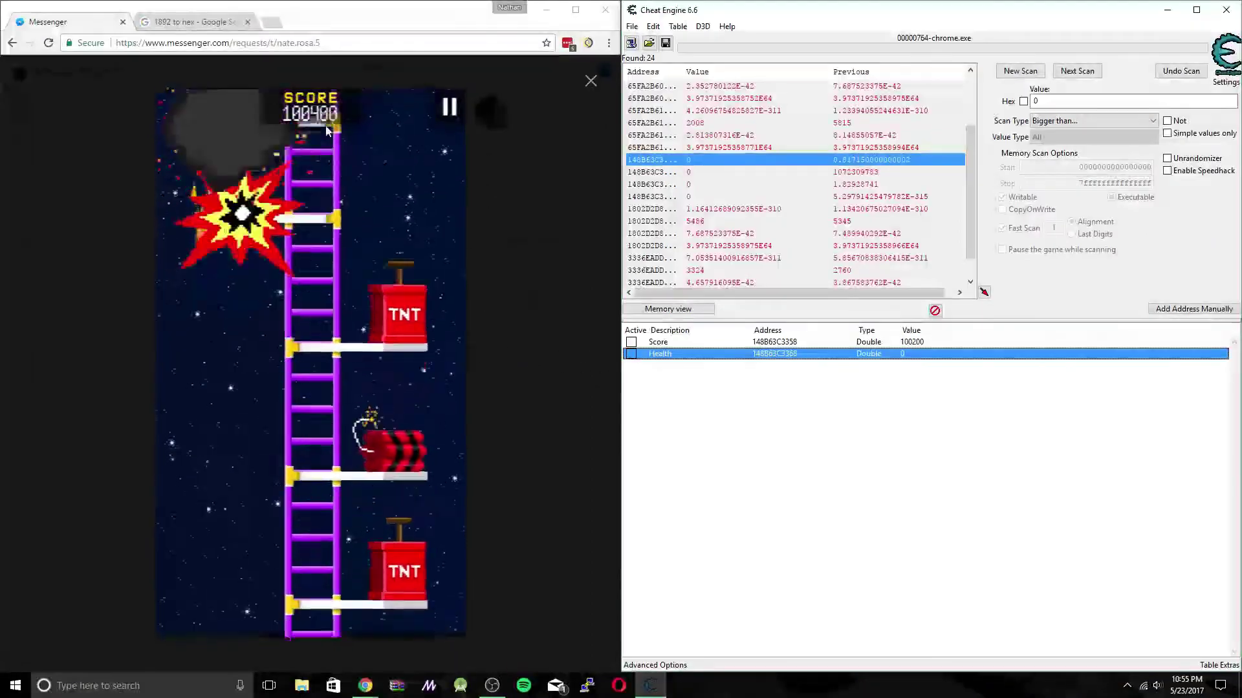